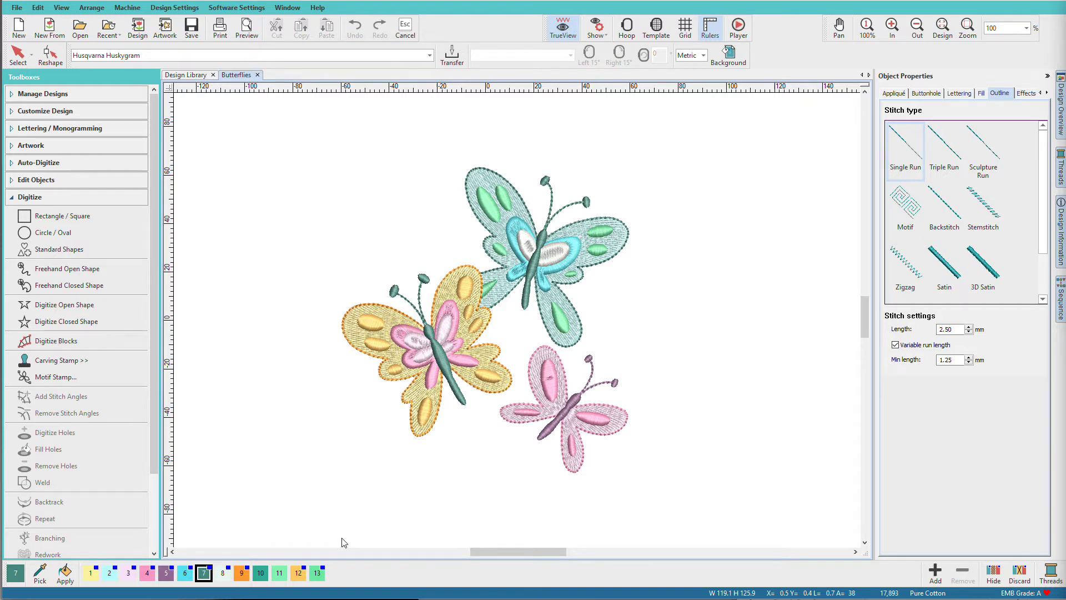
Create a new design and insert the three-butterflies artwork from the Artwork_Manual Digitizing folder as a backdrop.
key("ctrl+n")
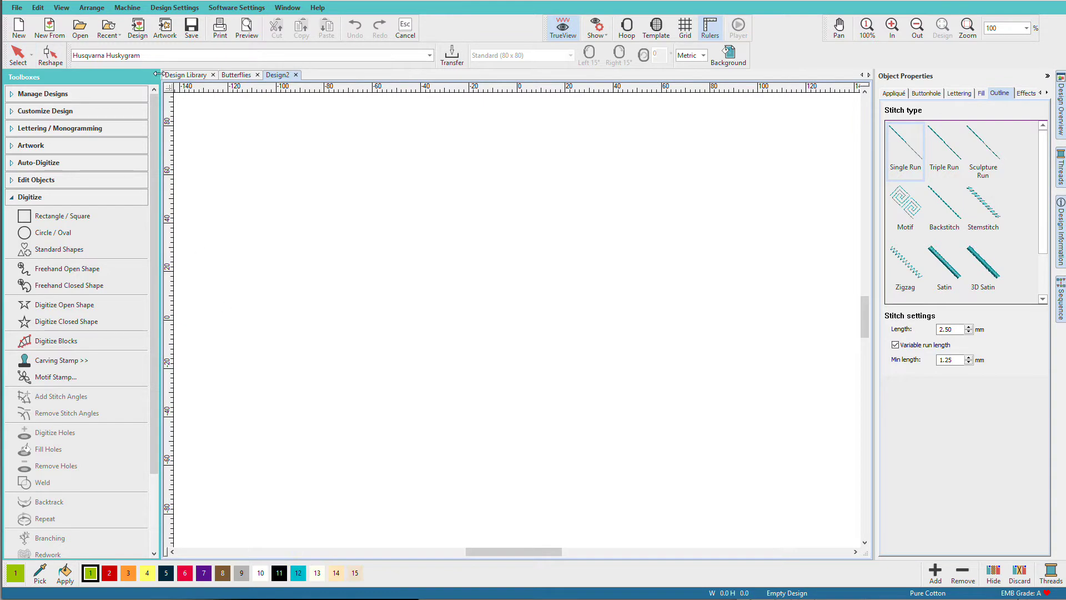
left_click(166, 33)
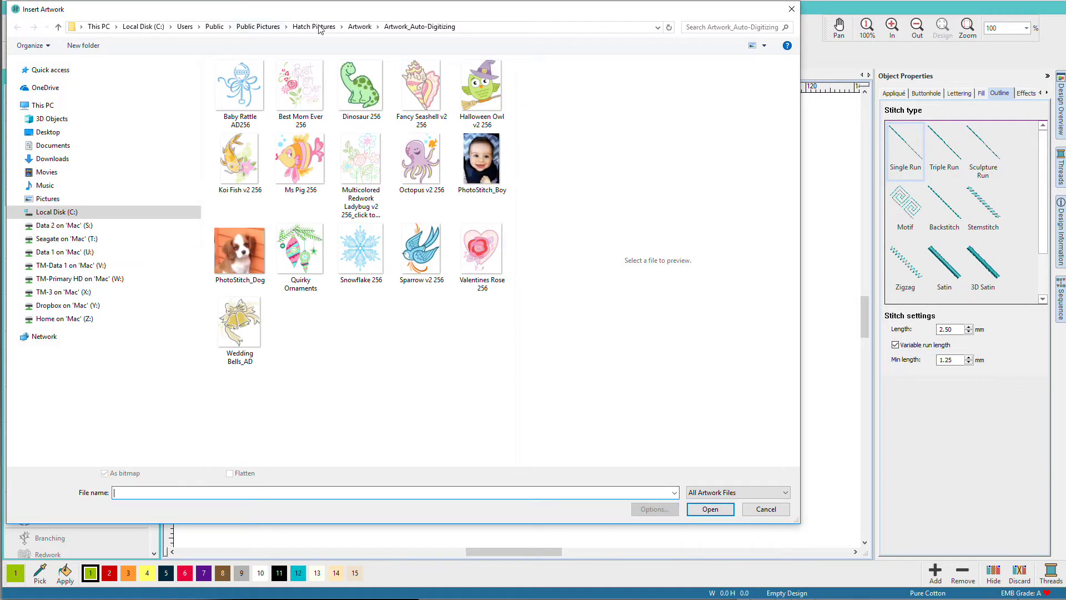
left_click(360, 27)
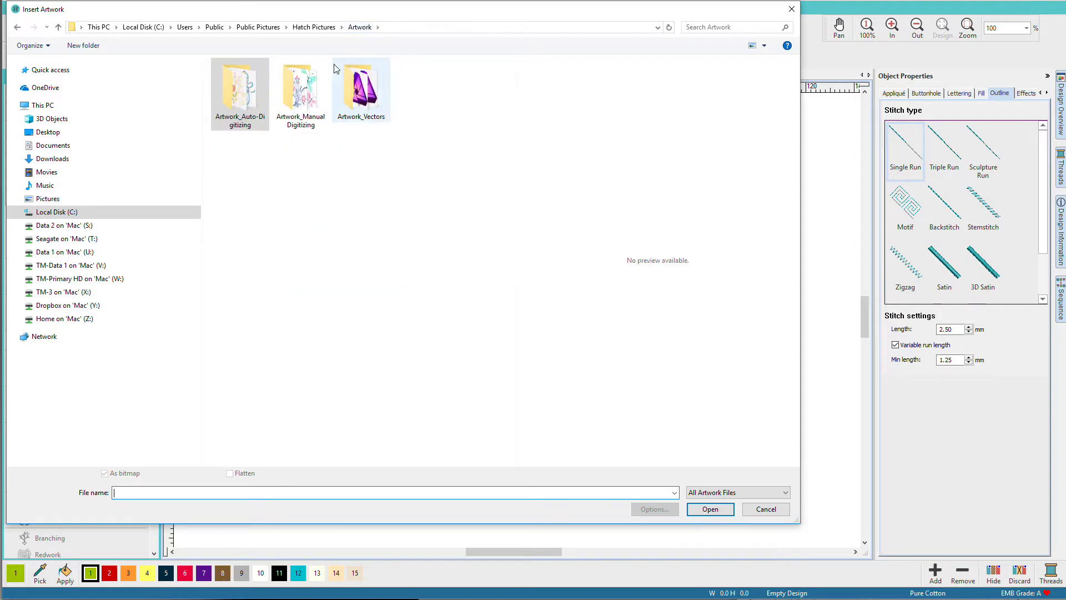
left_click(308, 90)
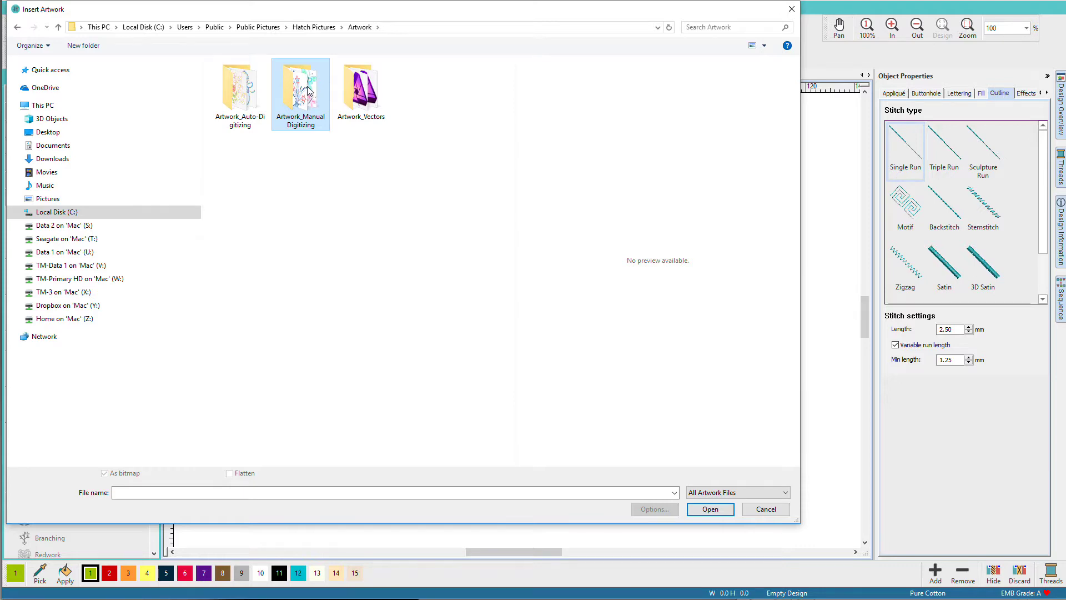
double_click(309, 91)
double_click(246, 85)
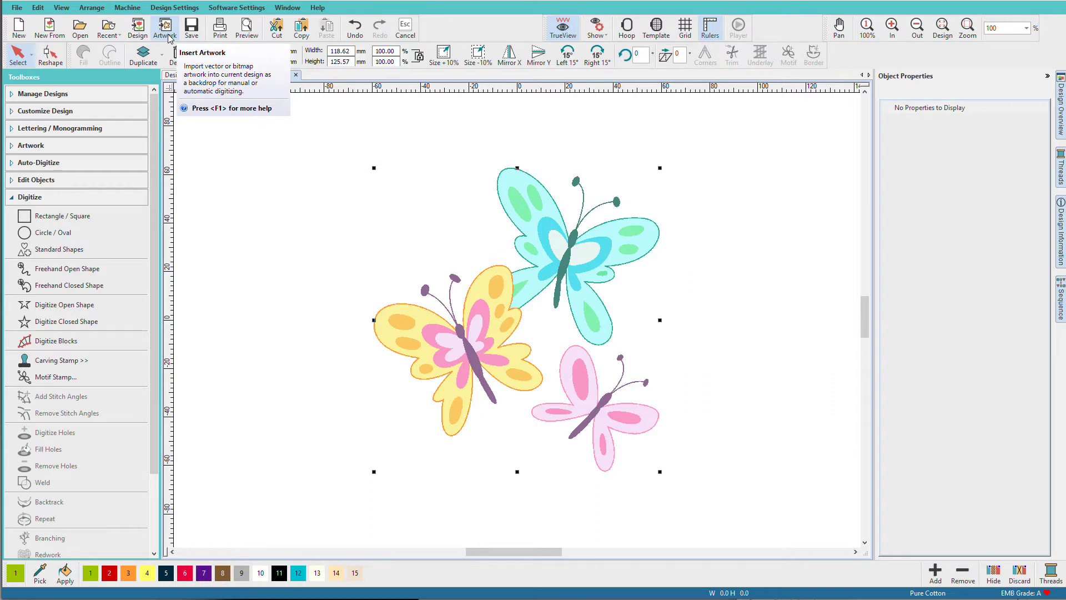
left_click(257, 166)
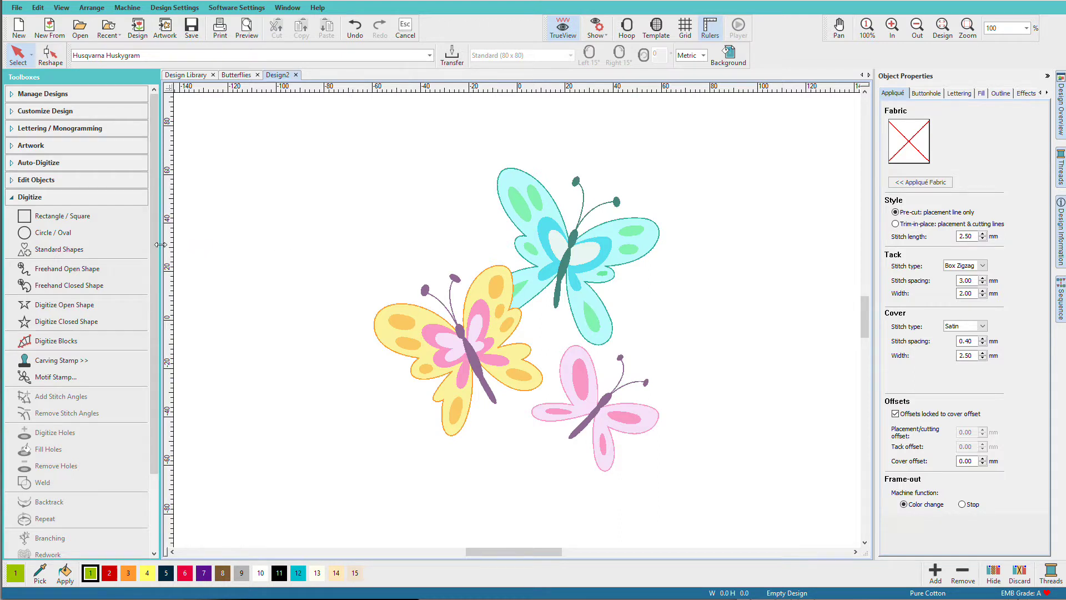
Digitize a jagged open shape of straight segments in Single Run beside the upper butterfly, about 88 mm wide and 31 mm high.
left_click(121, 310)
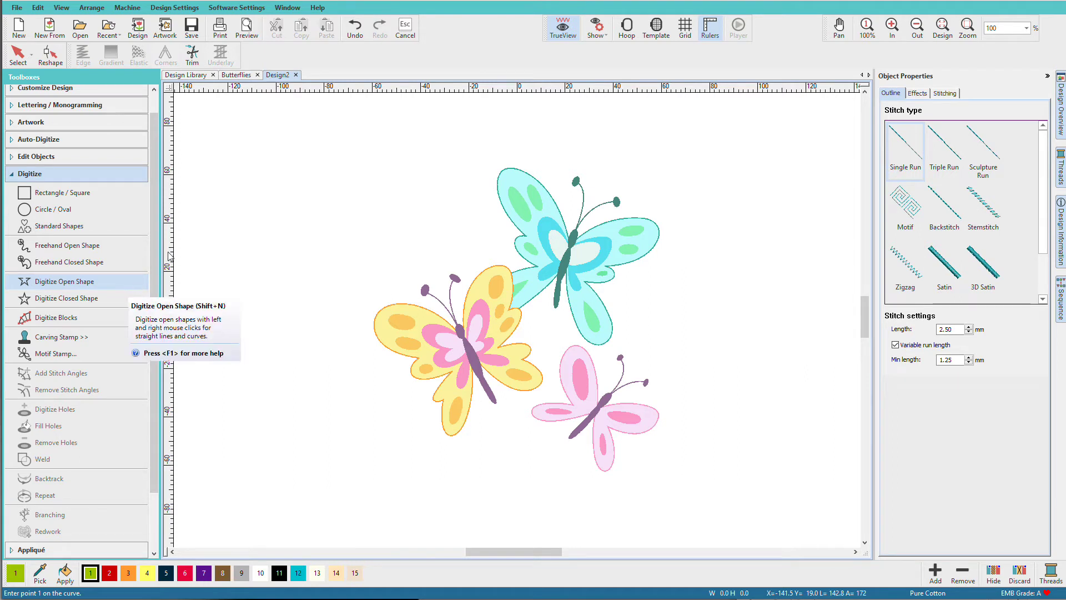
left_click(197, 200)
left_click(222, 159)
left_click(243, 197)
left_click(261, 156)
left_click(285, 196)
left_click(329, 191)
left_click(308, 222)
left_click(344, 220)
left_click(336, 176)
left_click(366, 151)
left_click(395, 178)
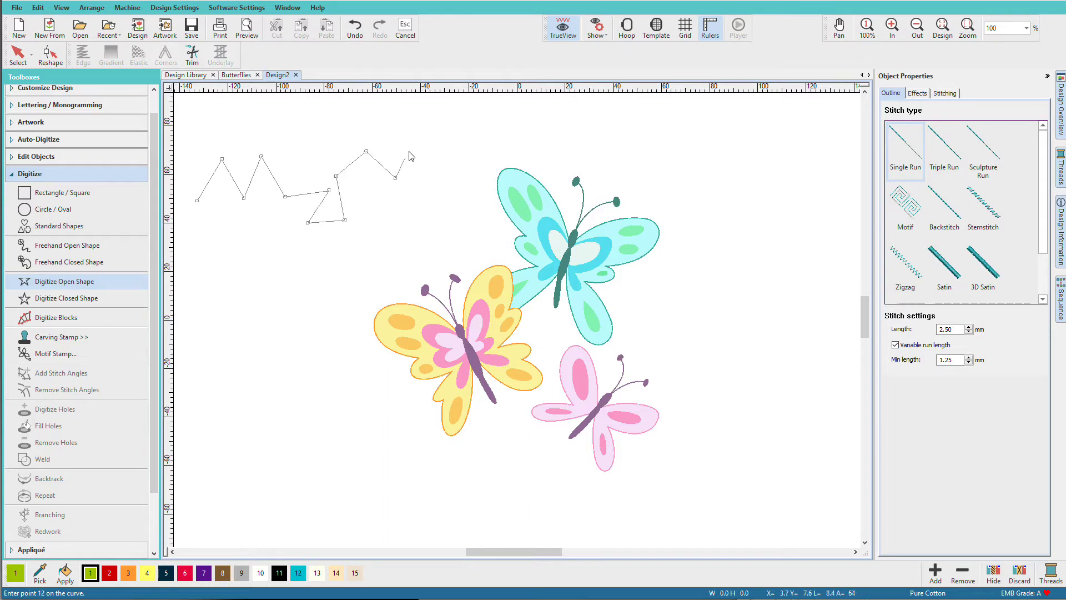
key("Return")
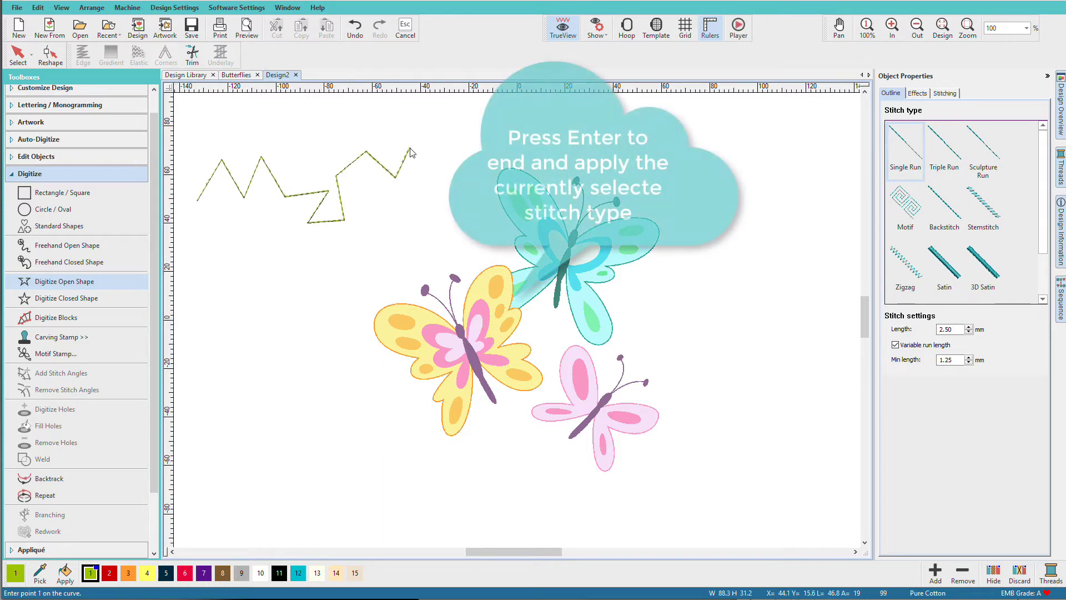
Digitize a wavy open shape with curve points below the zigzag, about 72 mm wide and 31 mm high, removing the extra last point.
left_click(185, 298)
left_click(207, 263)
right_click(232, 326)
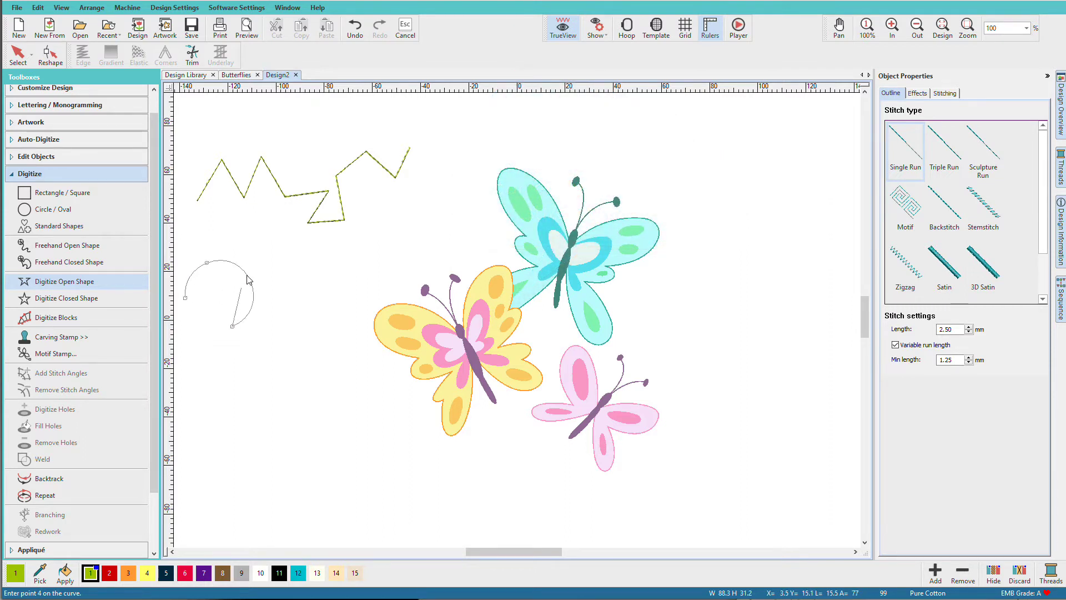
right_click(268, 256)
right_click(301, 327)
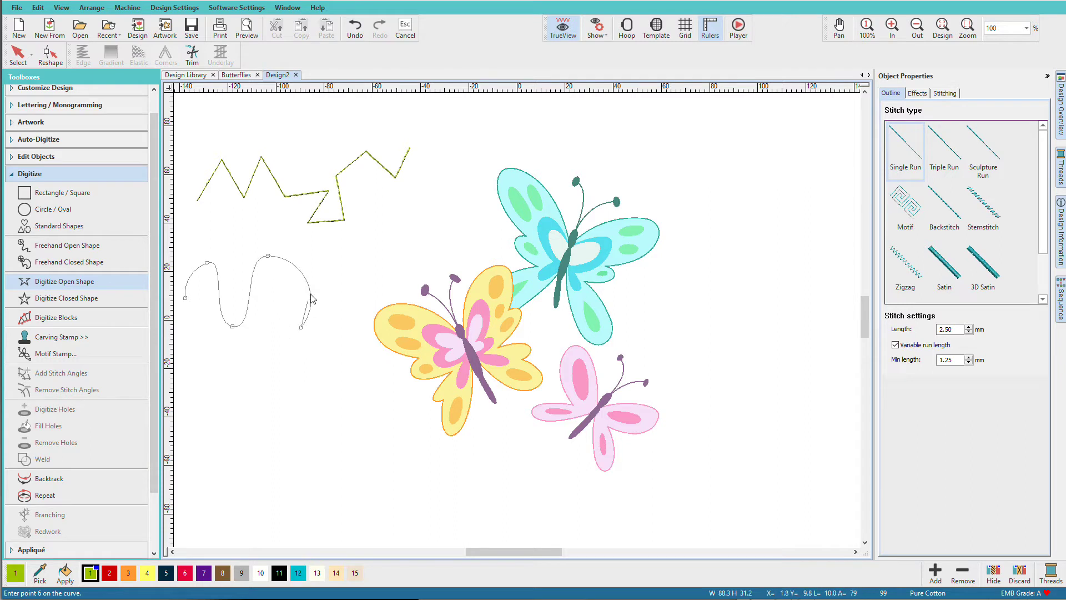
right_click(332, 253)
right_click(358, 323)
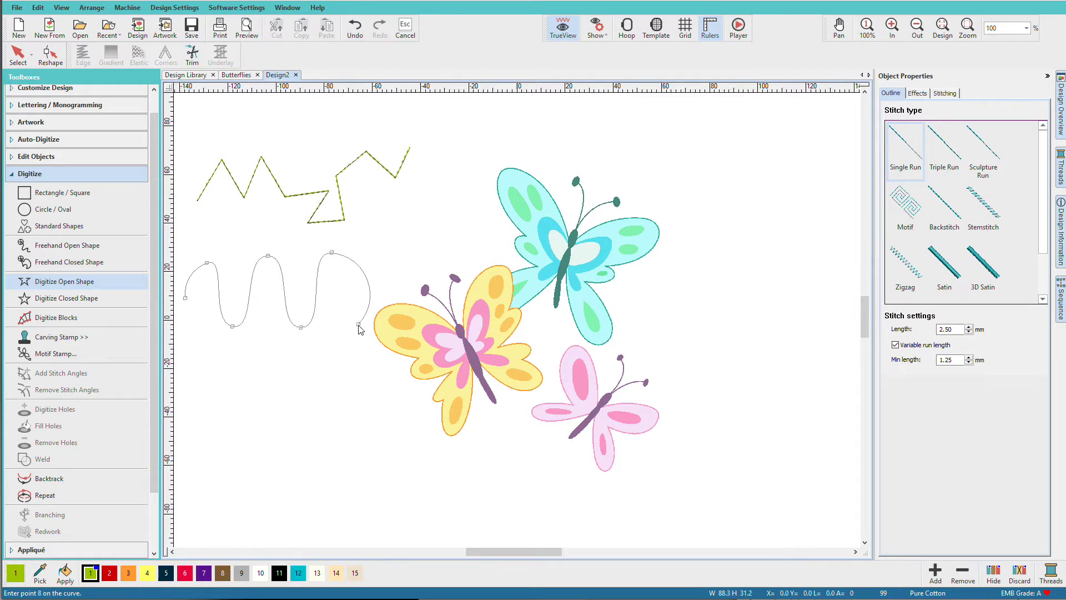
right_click(397, 253)
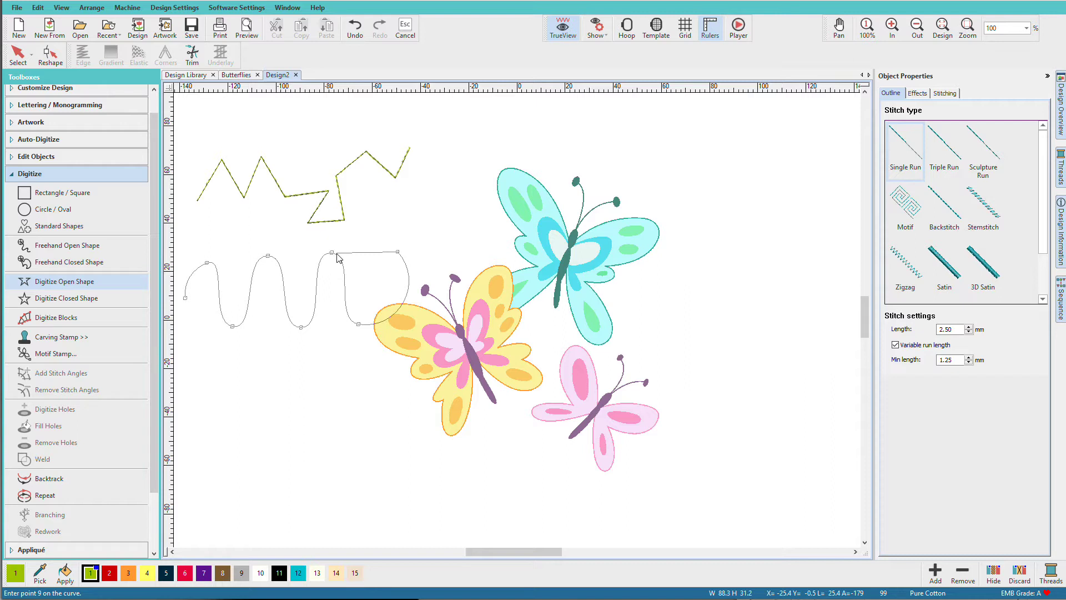
key("BackSpace")
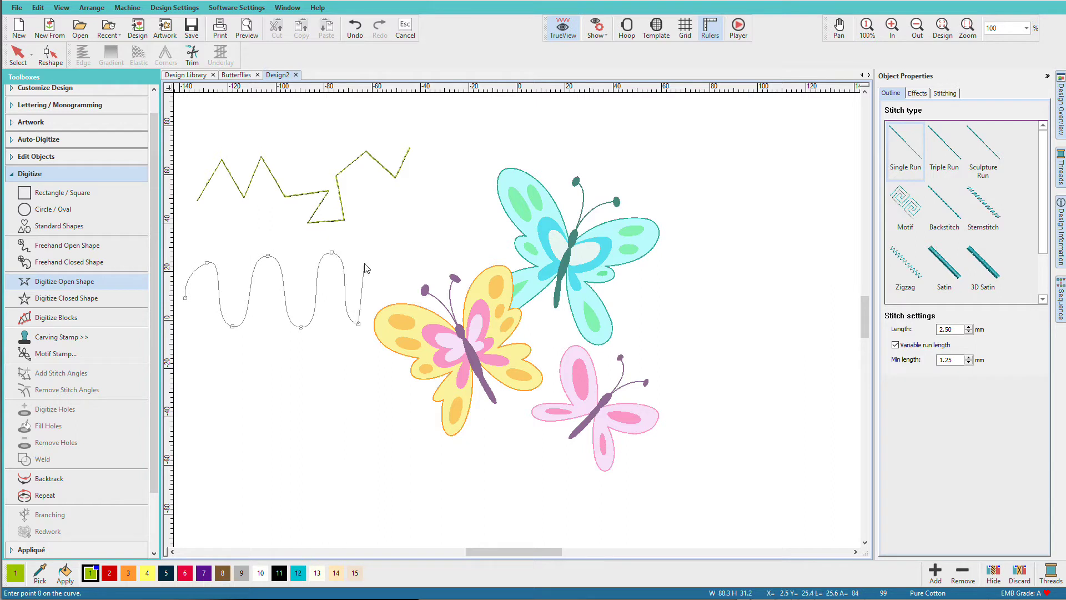
key("Return")
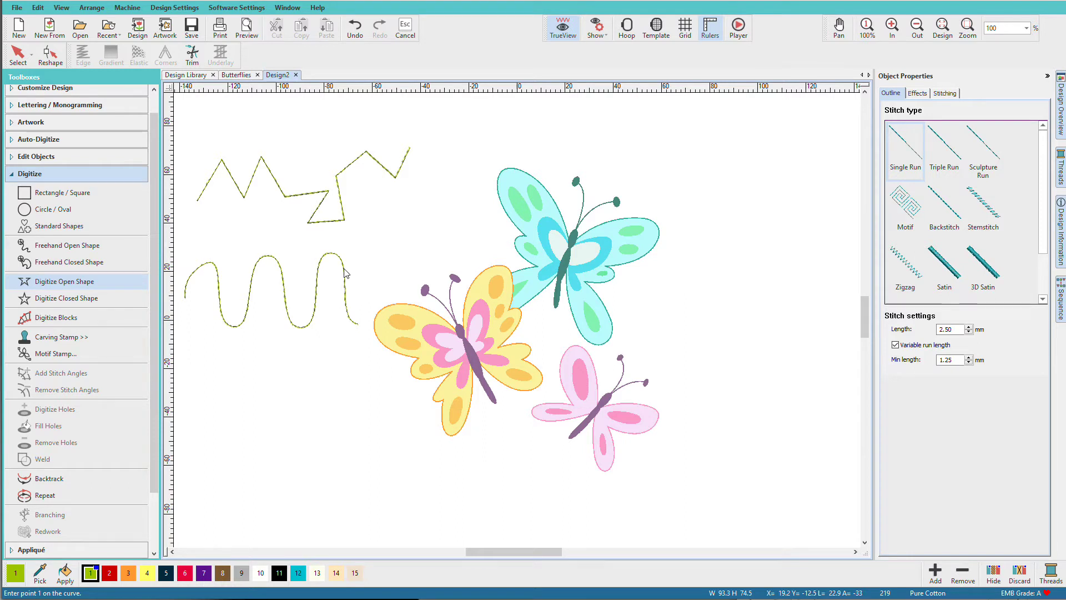
key("Escape")
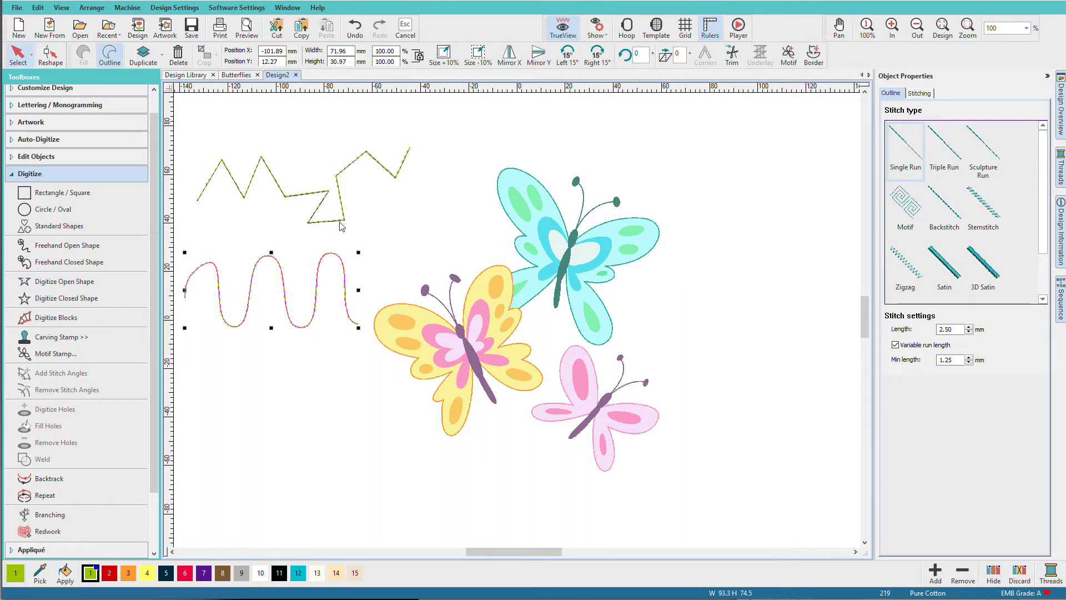
Try the Satin outline stitch on the wavy line, and then switch it to Stemstitch.
left_click(341, 225)
left_click(341, 256)
left_click(943, 260)
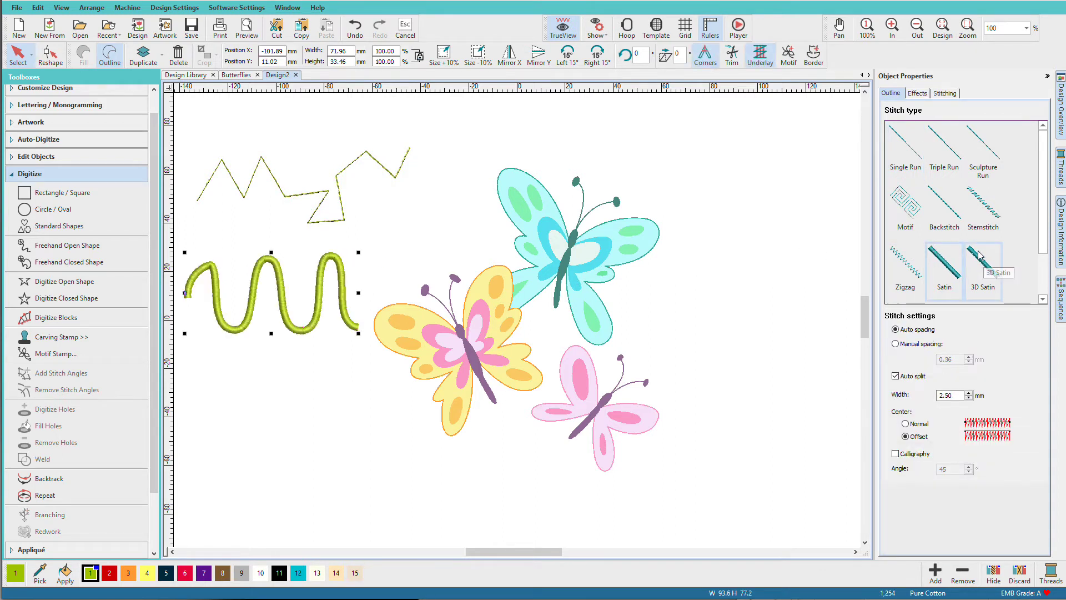
left_click(983, 204)
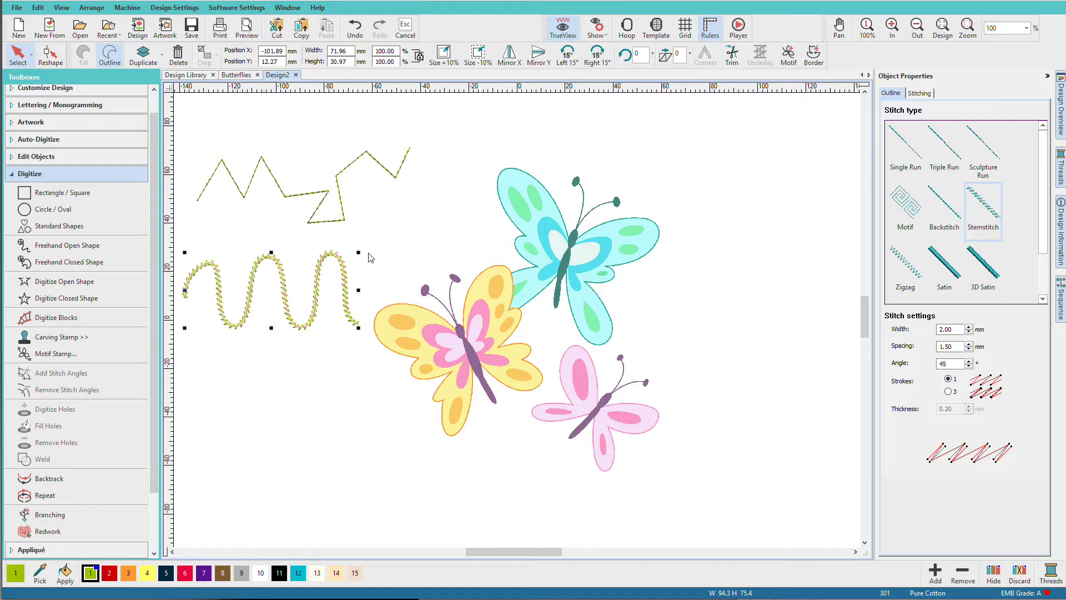
Delete both practice lines, the wavy one and the zigzag.
key("Delete")
key("Delete")
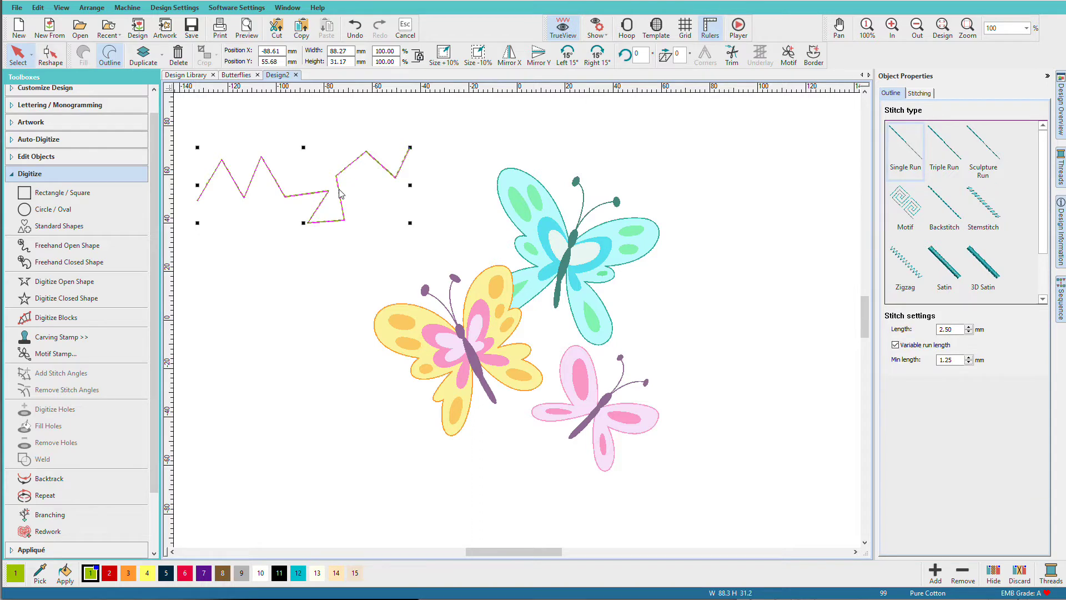
Digitize the blue butterfly's right antenna as a Single Run open shape from the head to the oval tip, about 16 by 12 mm.
key("z")
left_click_drag(540, 166, 655, 276)
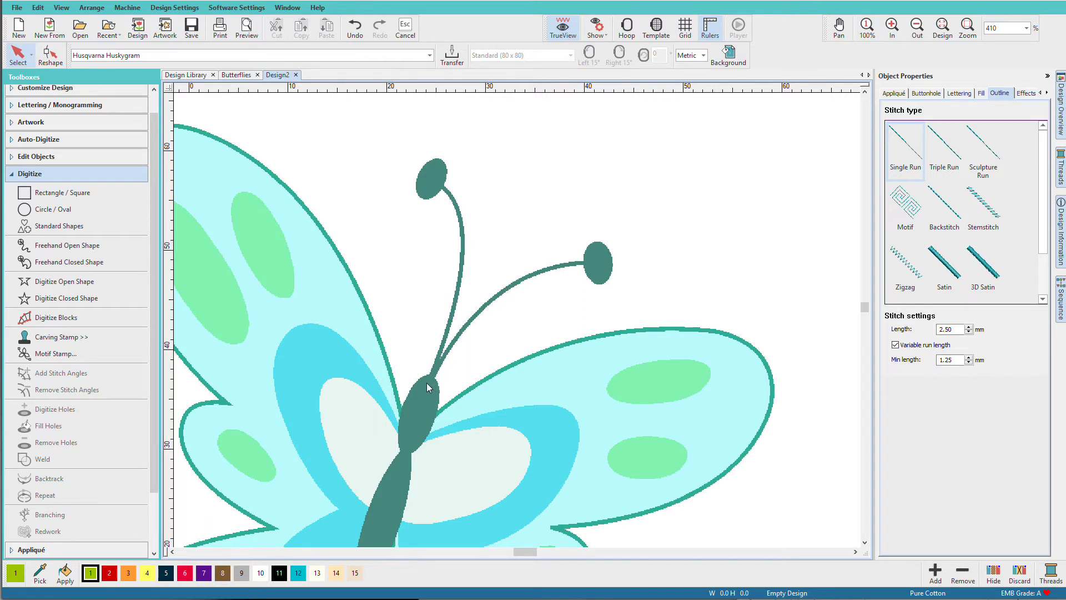
left_click(50, 283)
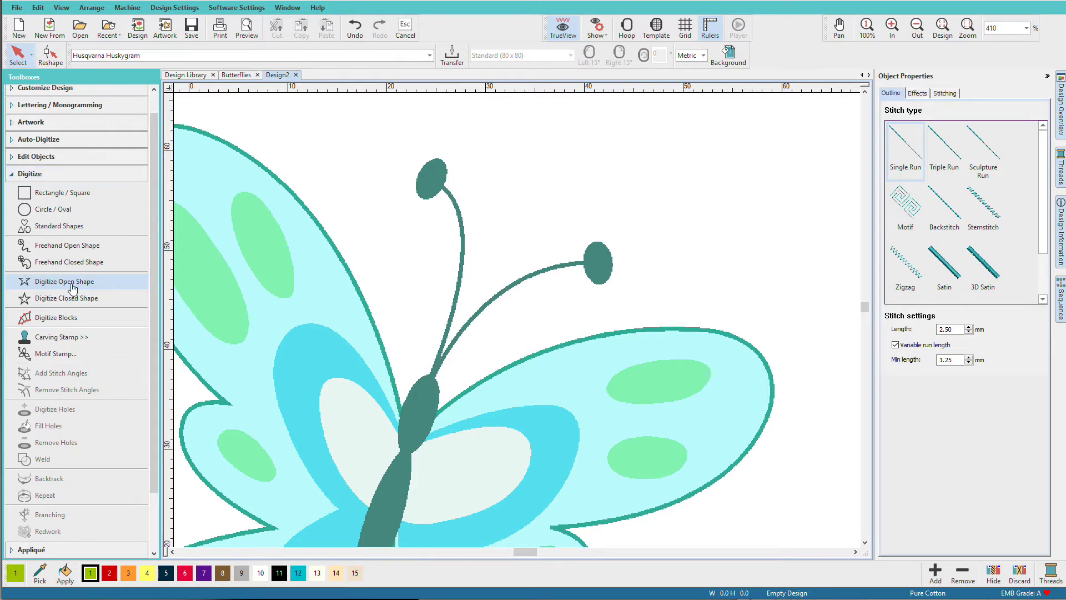
left_click(429, 381)
left_click(476, 314)
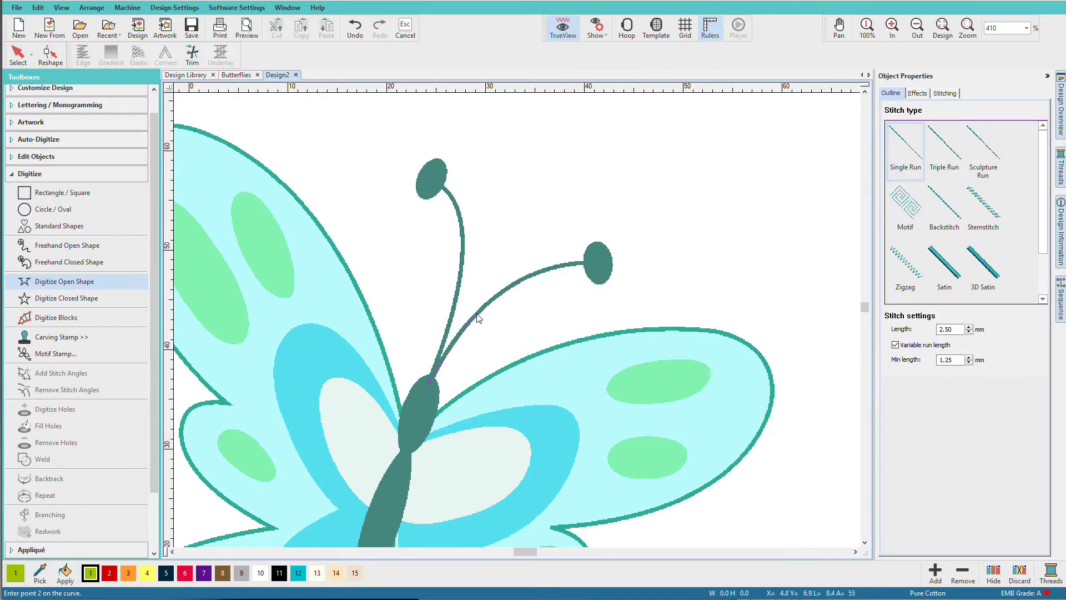
left_click(556, 265)
left_click(586, 263)
key("Return")
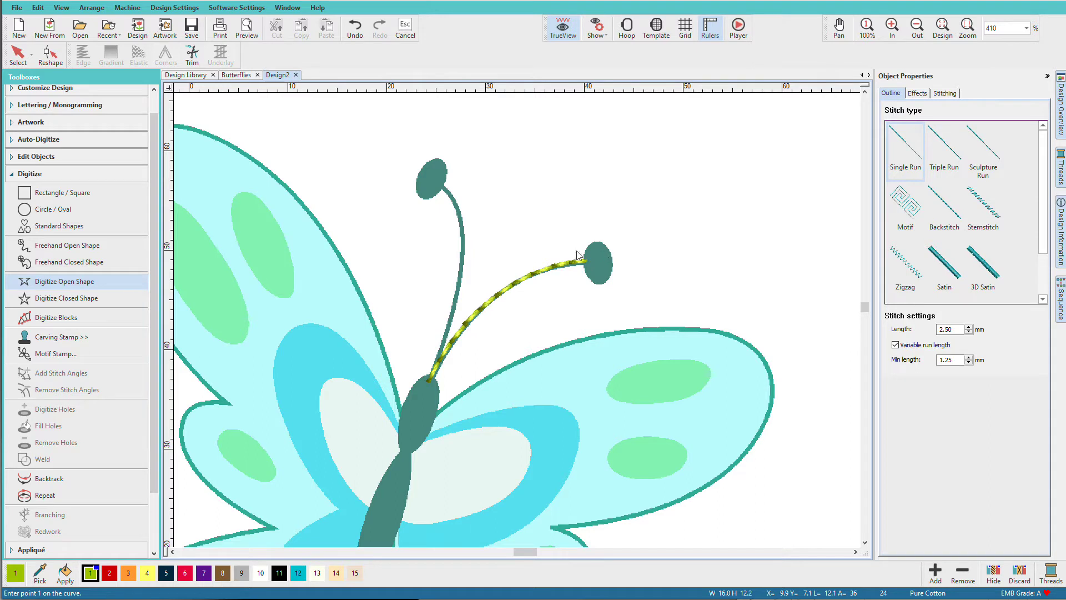
Digitize an oval about 2.7 mm wide and 4.2 mm high over the right antenna's tip.
left_click(53, 211)
left_click(598, 262)
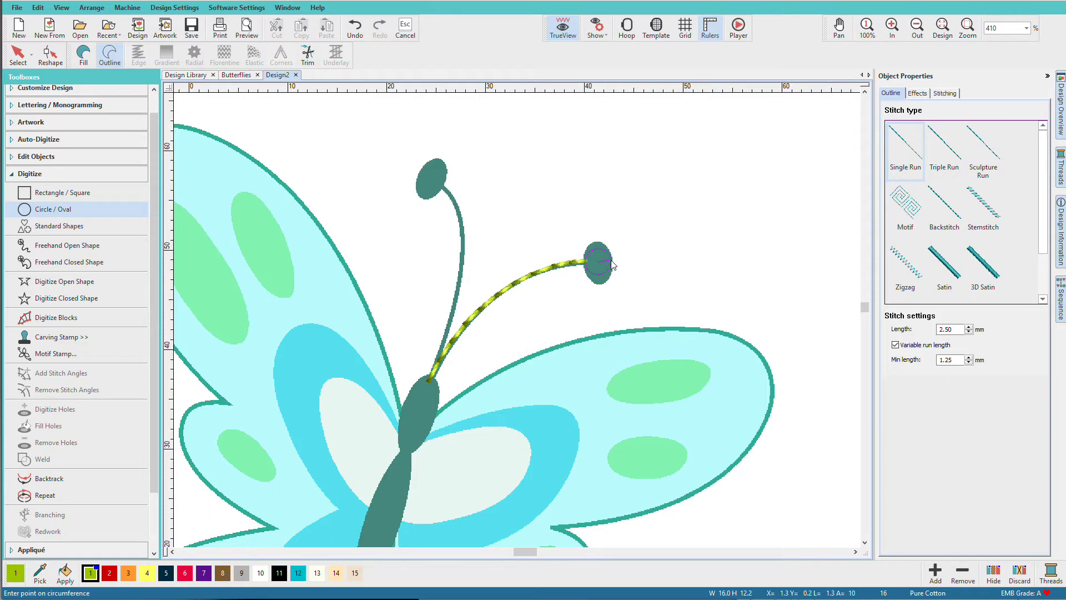
left_click(612, 265)
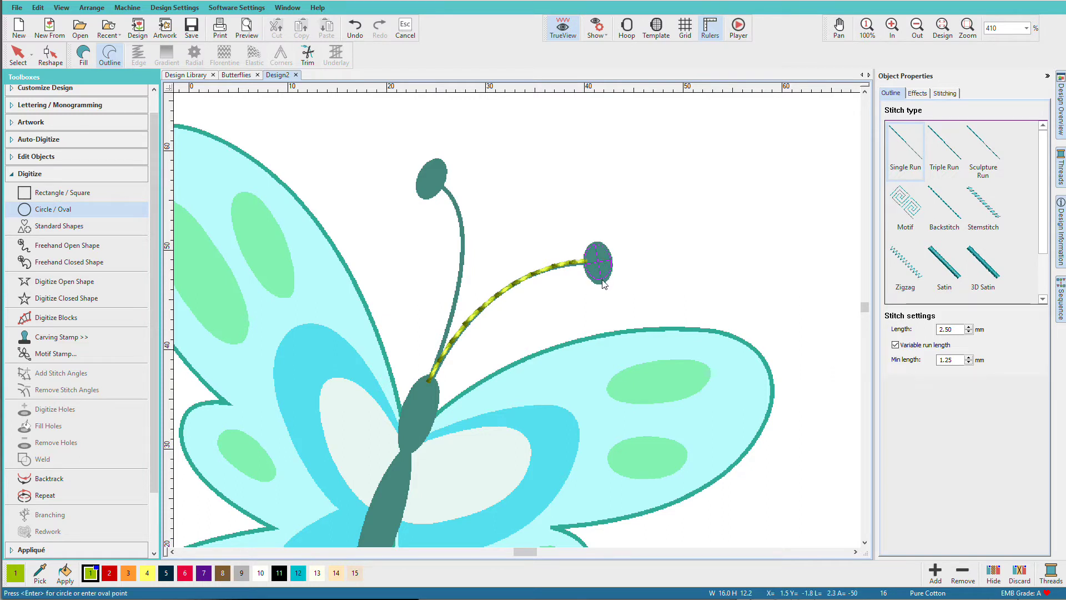
left_click(605, 286)
key("Return")
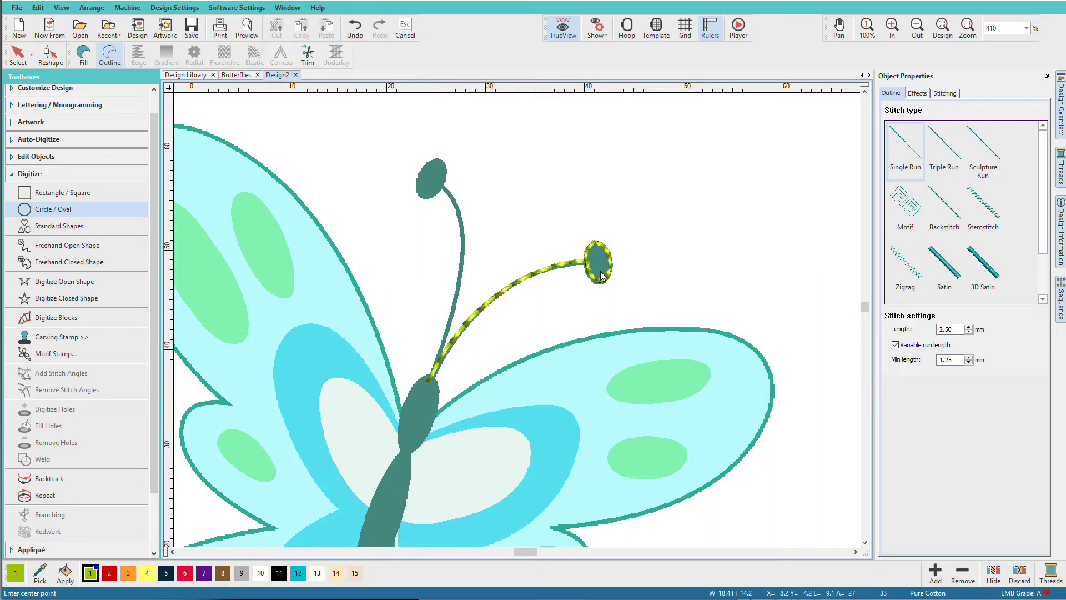
key("Escape")
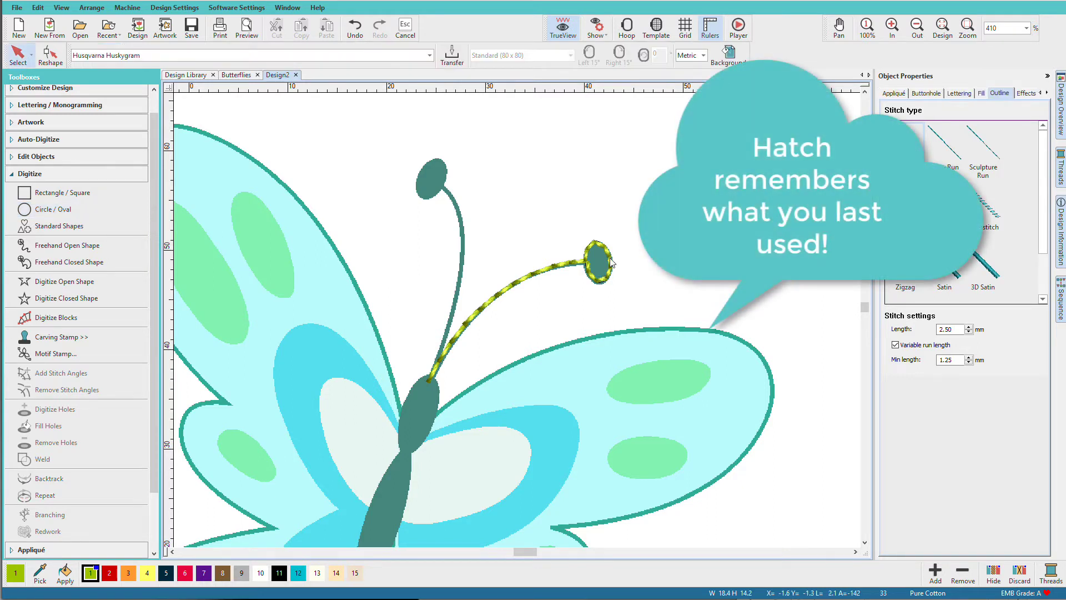
Convert the antenna tip oval from an outline to a fill and set its stitch type to Satin.
left_click(611, 263)
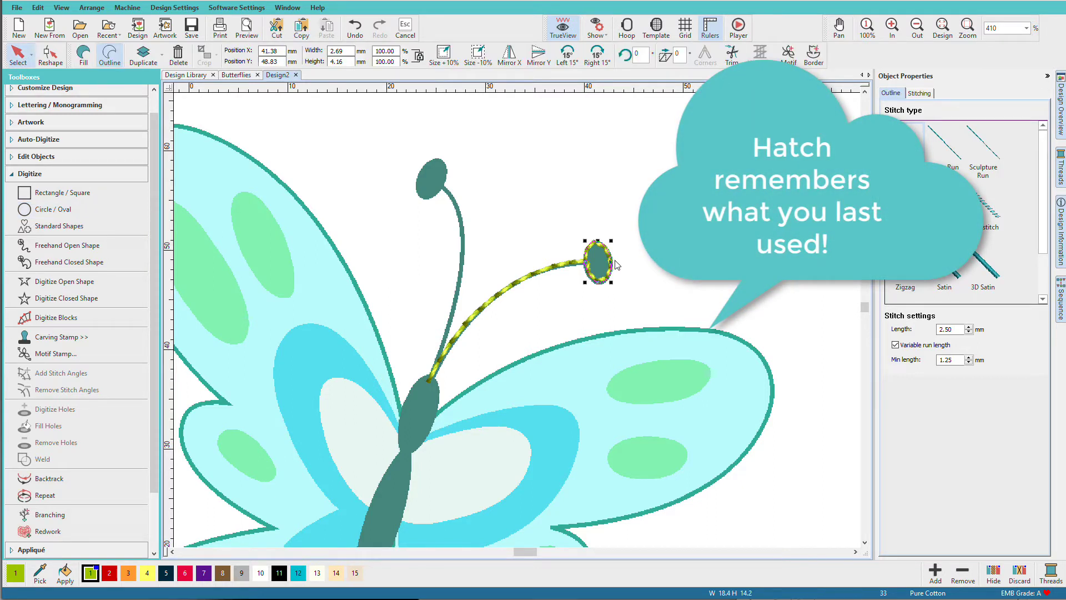
left_click(86, 59)
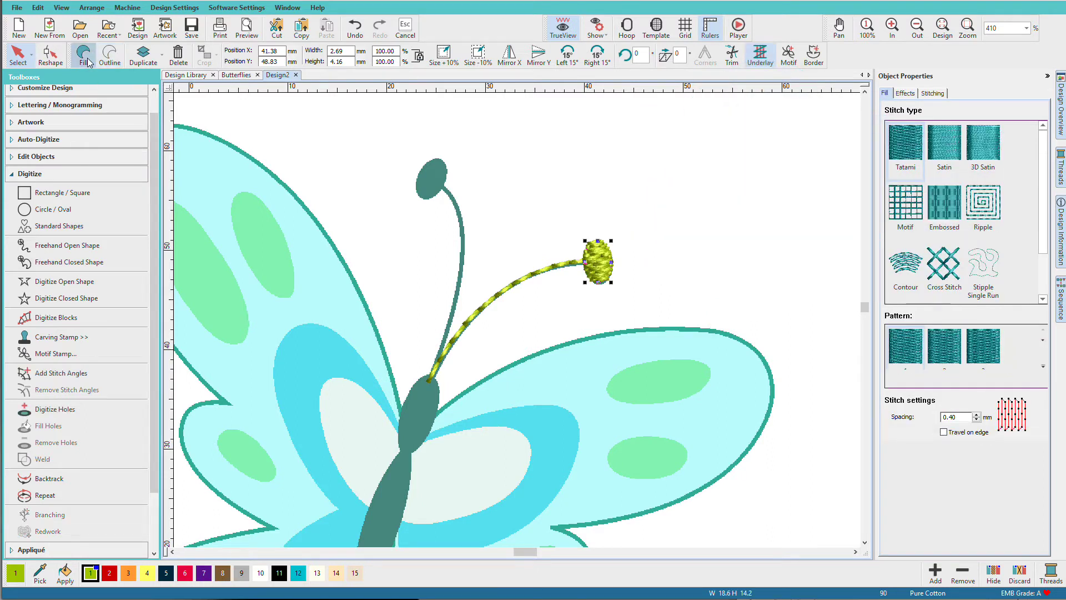
left_click(937, 143)
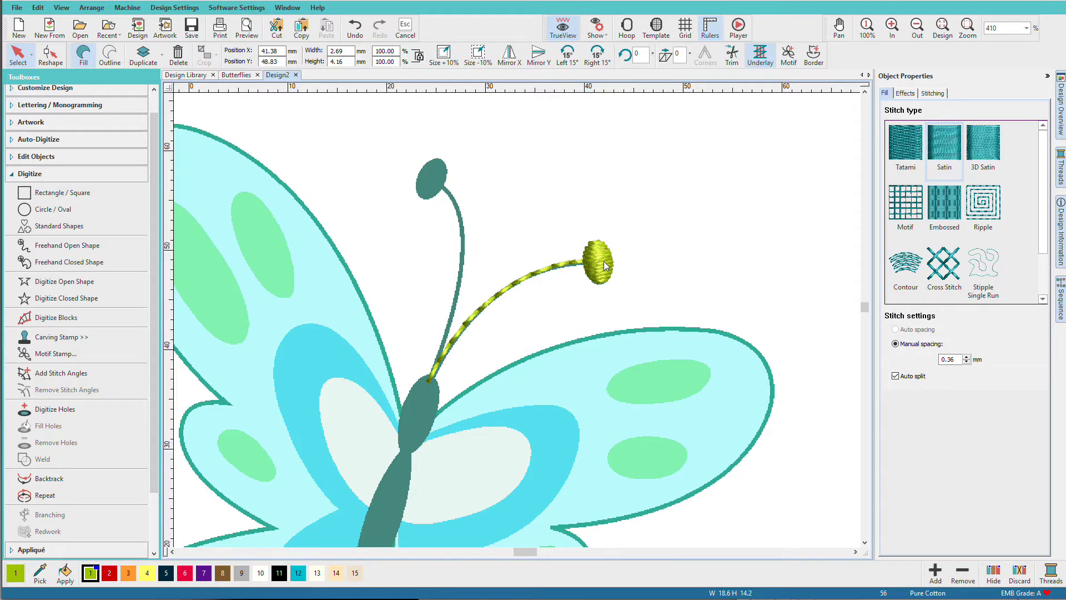
Backtrack the right antenna line and move the backtracked copy to the end of the stitching sequence, after the oval.
left_click(569, 268)
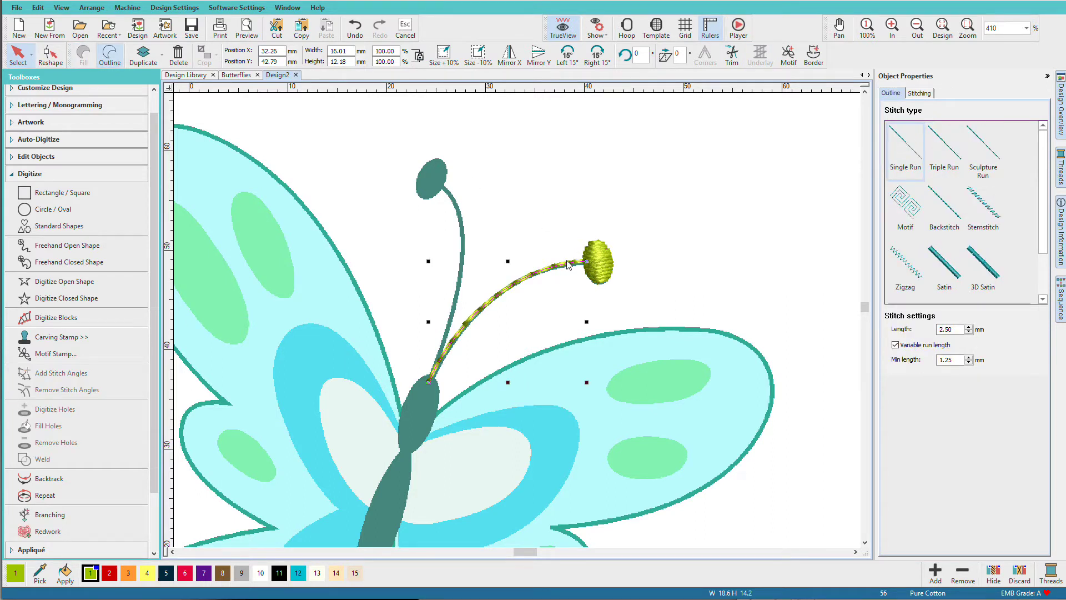
left_click(32, 485)
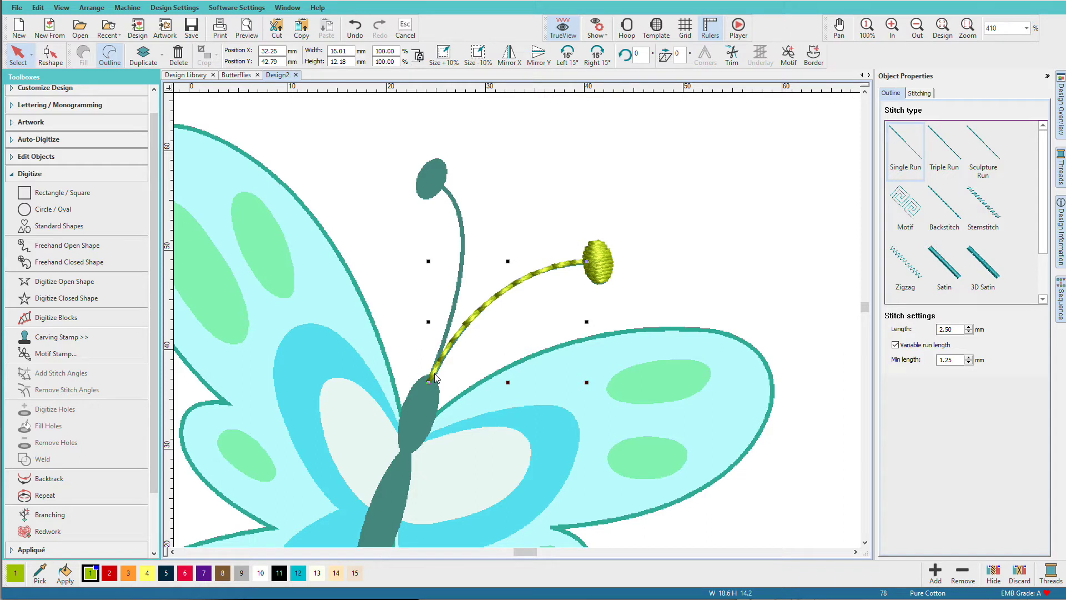
left_click(1061, 302)
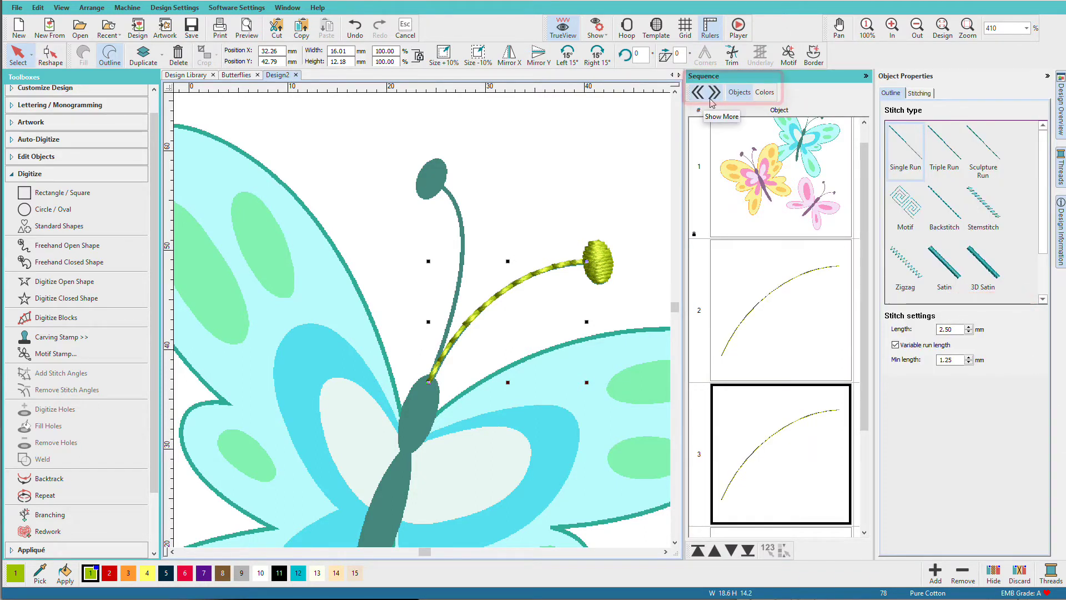
left_click(697, 94)
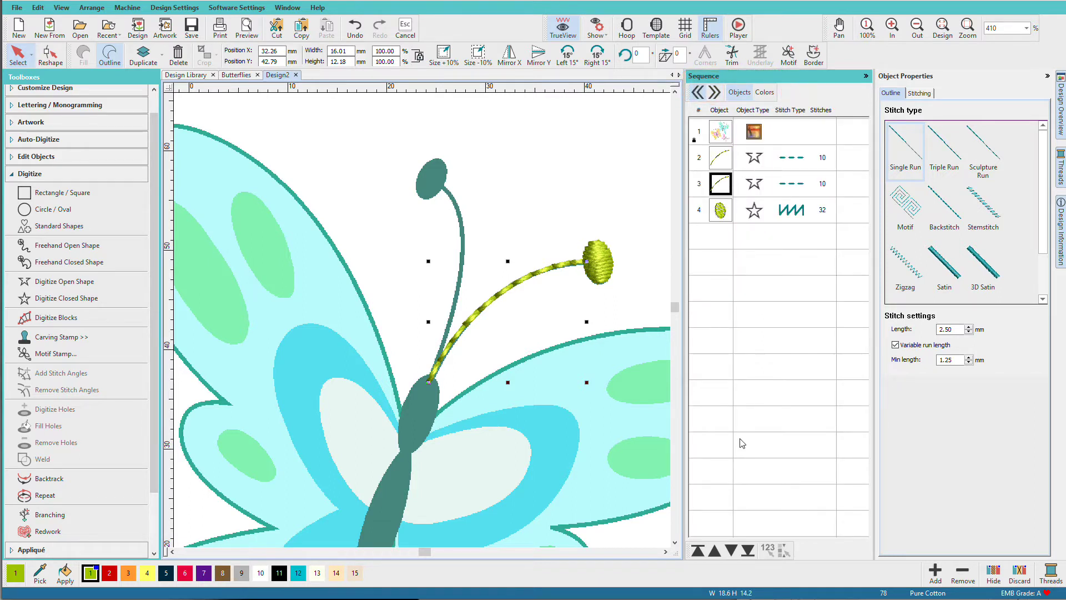
left_click(747, 550)
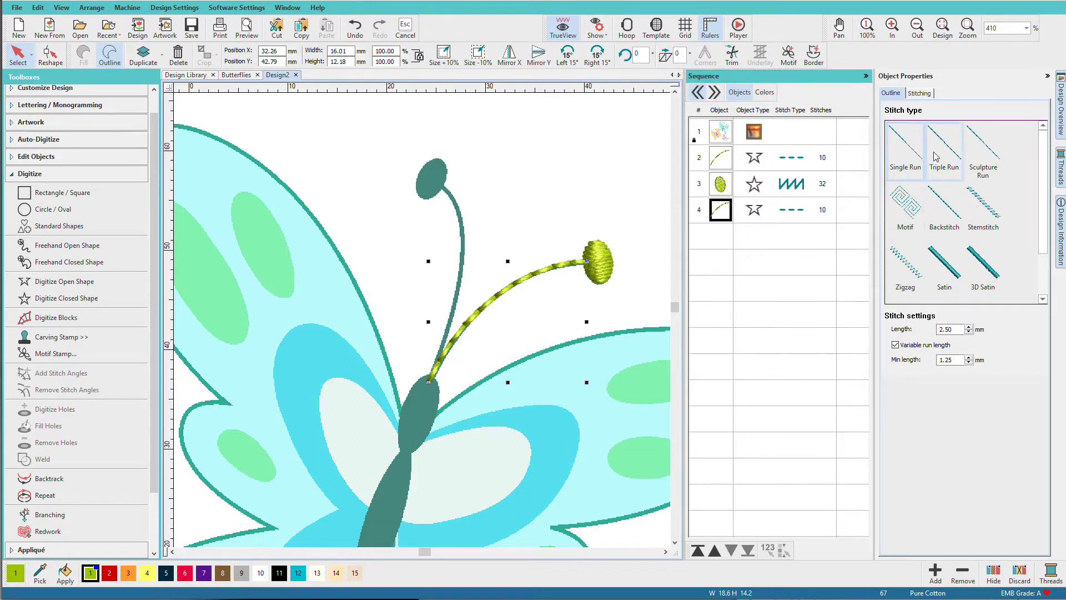
Change the backtracked right antenna line's stitch type to Backstitch and deselect it.
left_click(953, 207)
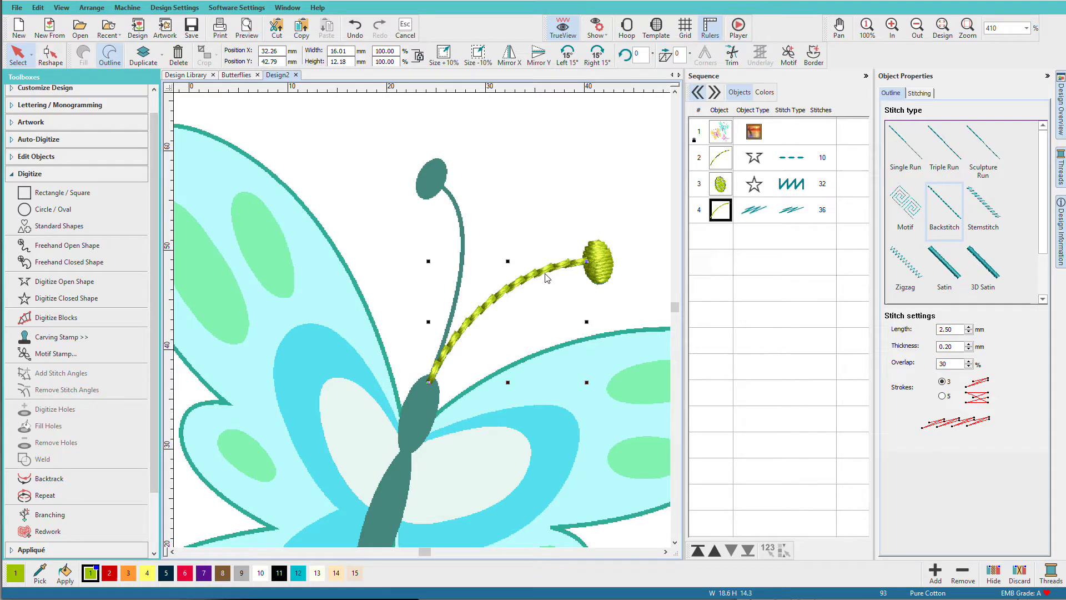
scroll(547, 277, "down", 3)
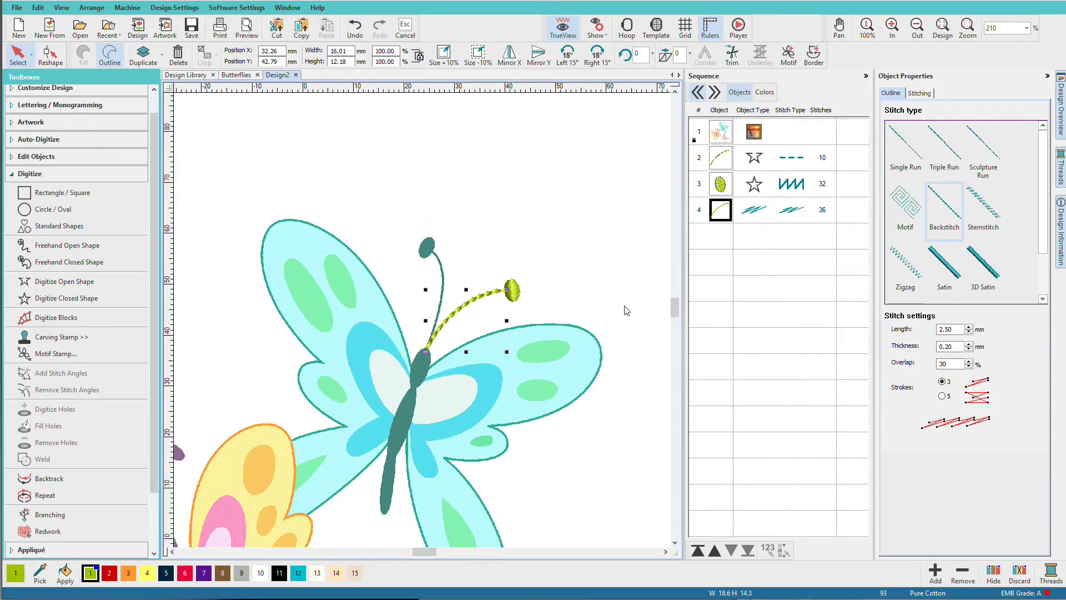
scroll(422, 311, "down", 2)
key("Escape")
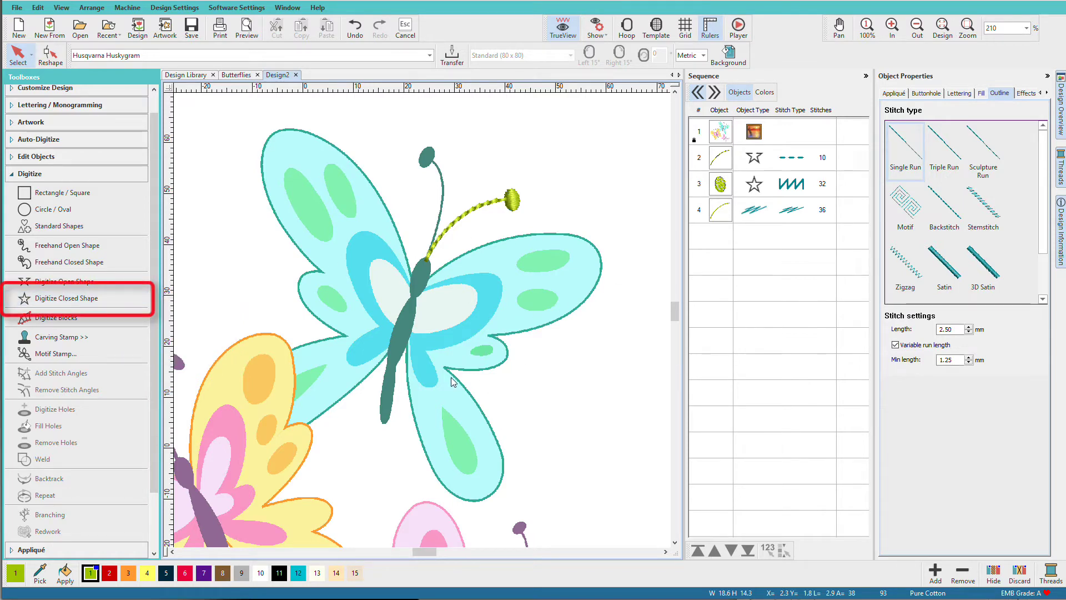
Start a digitized closed shape as a Tatami fill, tracing the blue butterfly's upper right wing from the body to the notch below it.
left_click(93, 301)
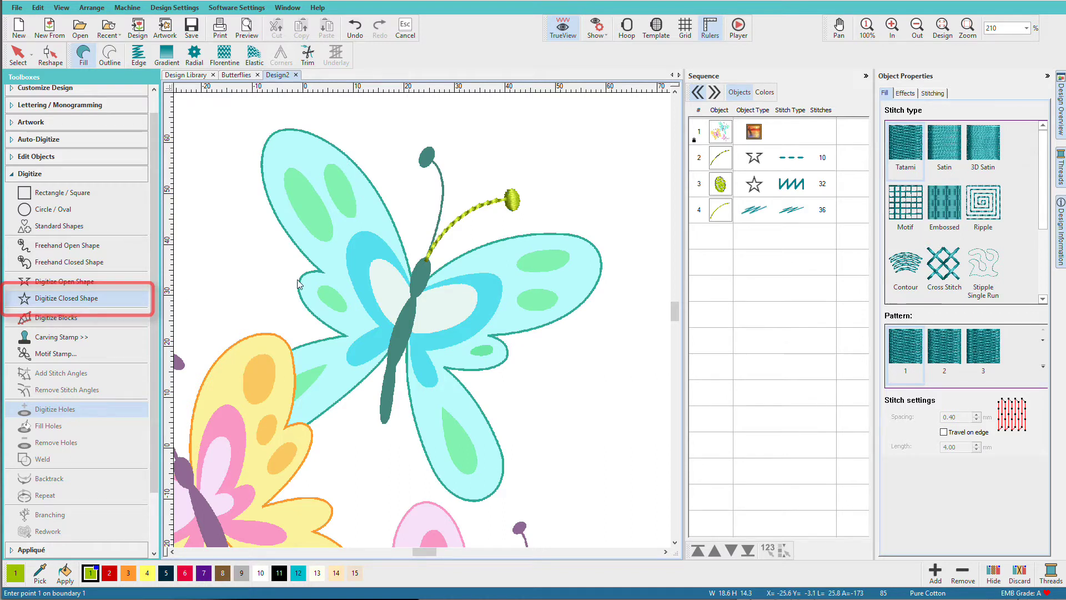
left_click(419, 284)
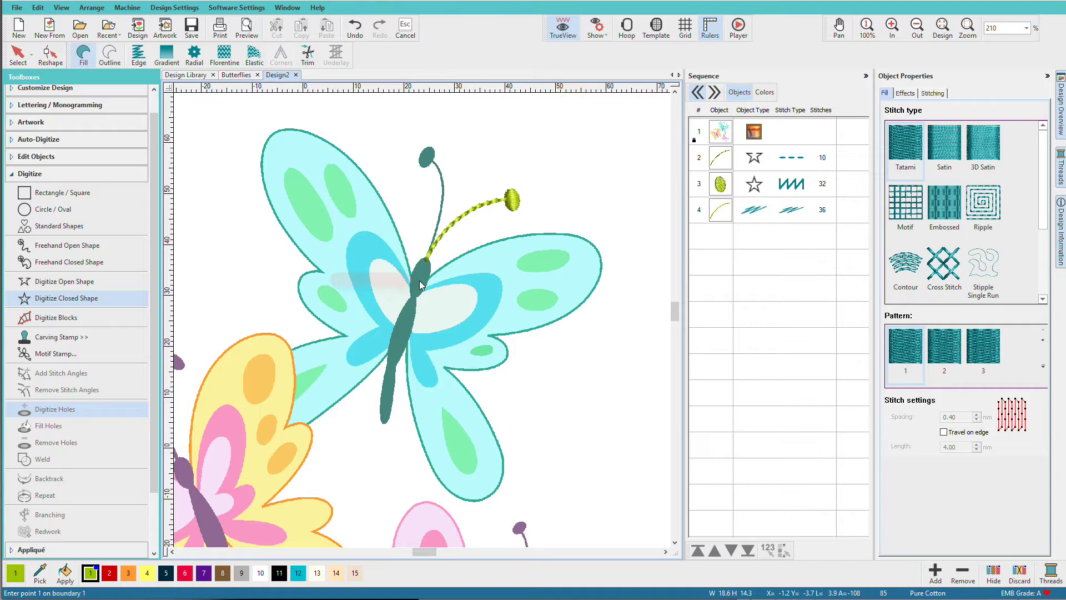
left_click(463, 254)
left_click(528, 233)
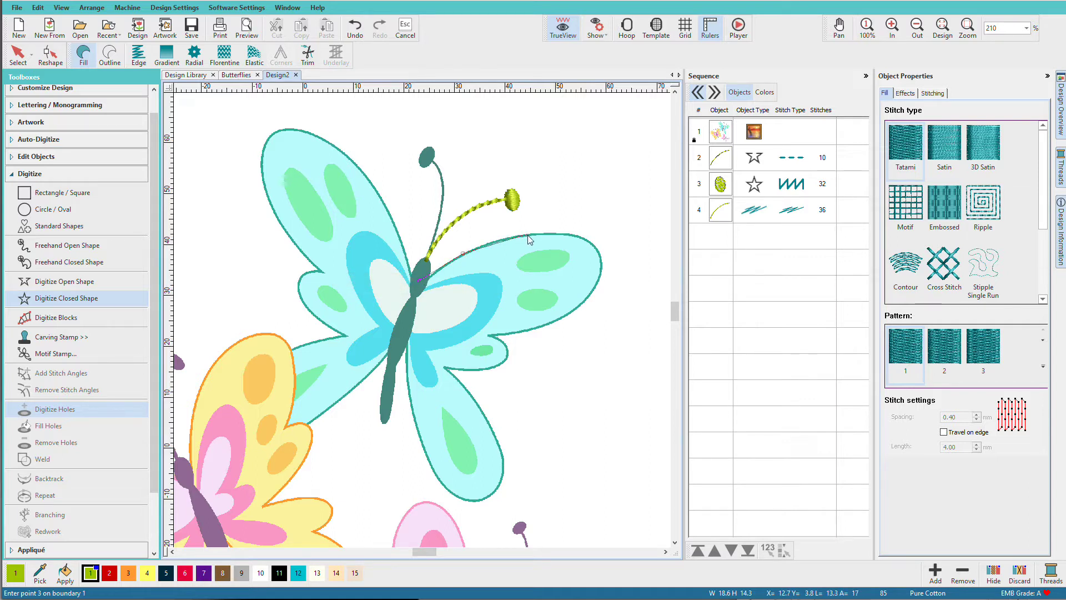
left_click(583, 236)
left_click(600, 258)
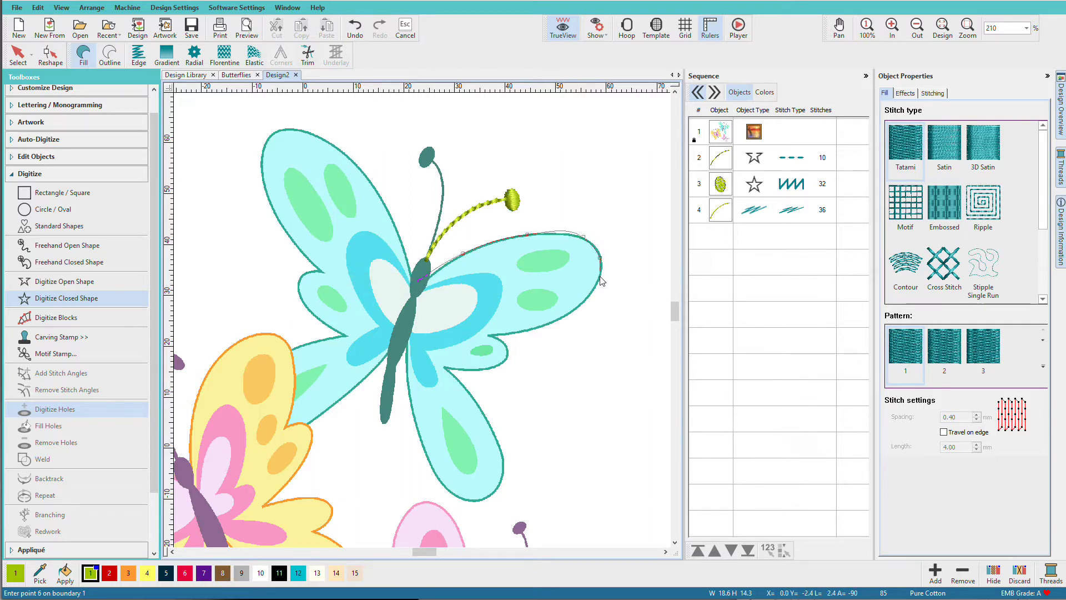
left_click(594, 286)
left_click(563, 317)
left_click(525, 331)
left_click(489, 334)
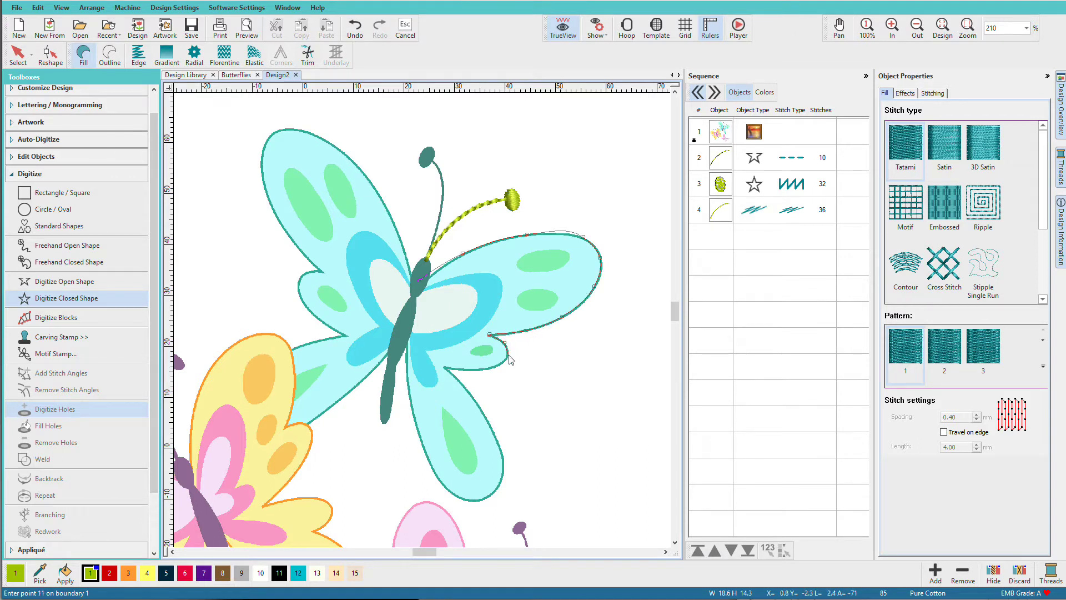
Continue the outline around the small middle lobe to the notch above the lower right wing.
left_click(507, 354)
left_click(492, 367)
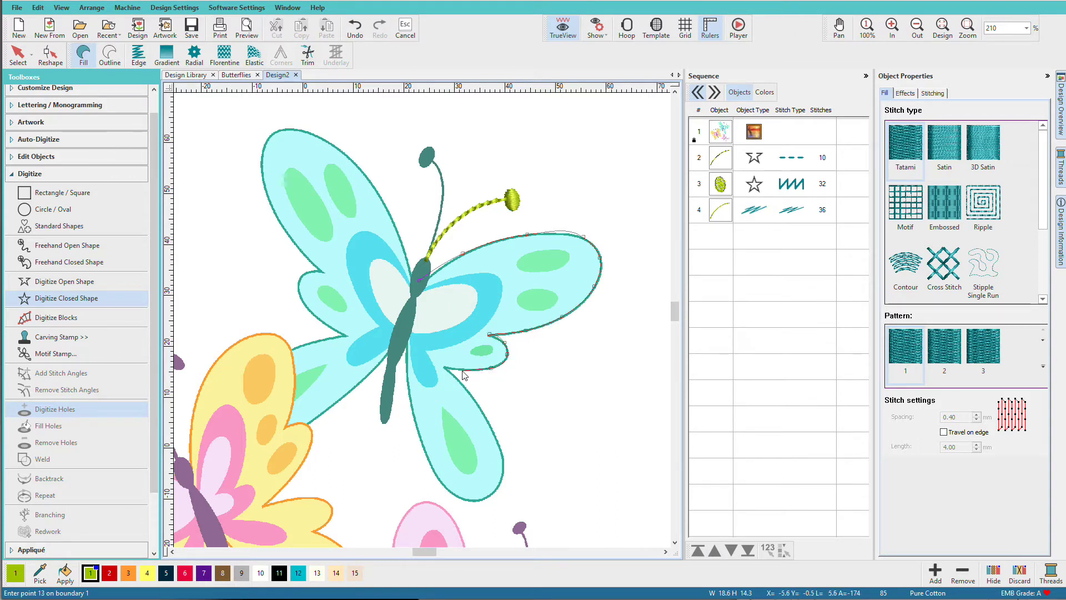
left_click(443, 367)
left_click(481, 410)
left_click(501, 457)
left_click(486, 496)
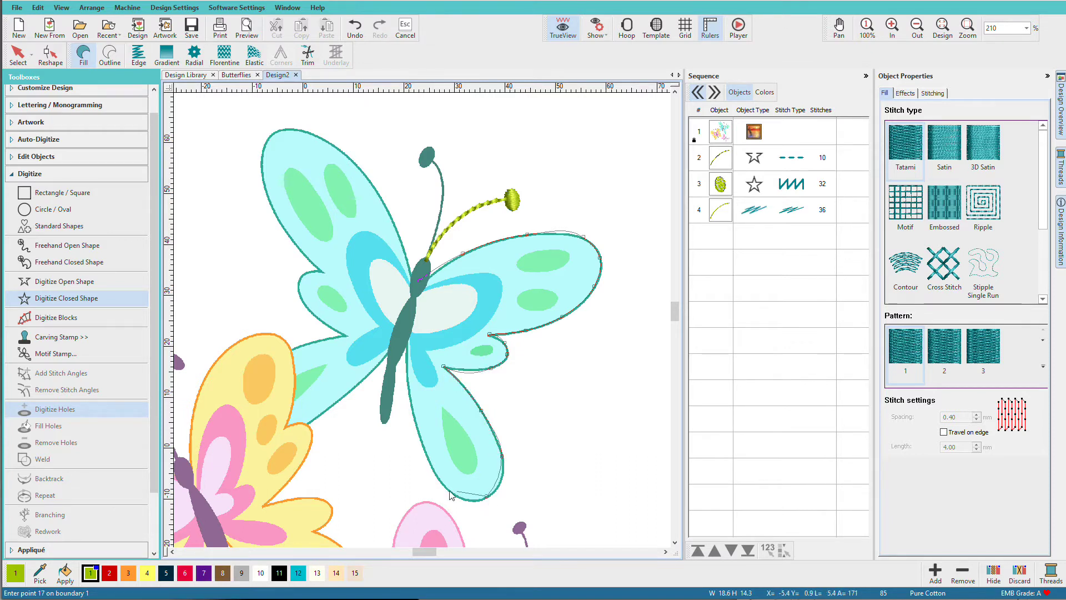
left_click(439, 481)
left_click(418, 439)
key("BackSpace")
key("BackSpace")
key("BackSpace")
key("BackSpace")
key("BackSpace")
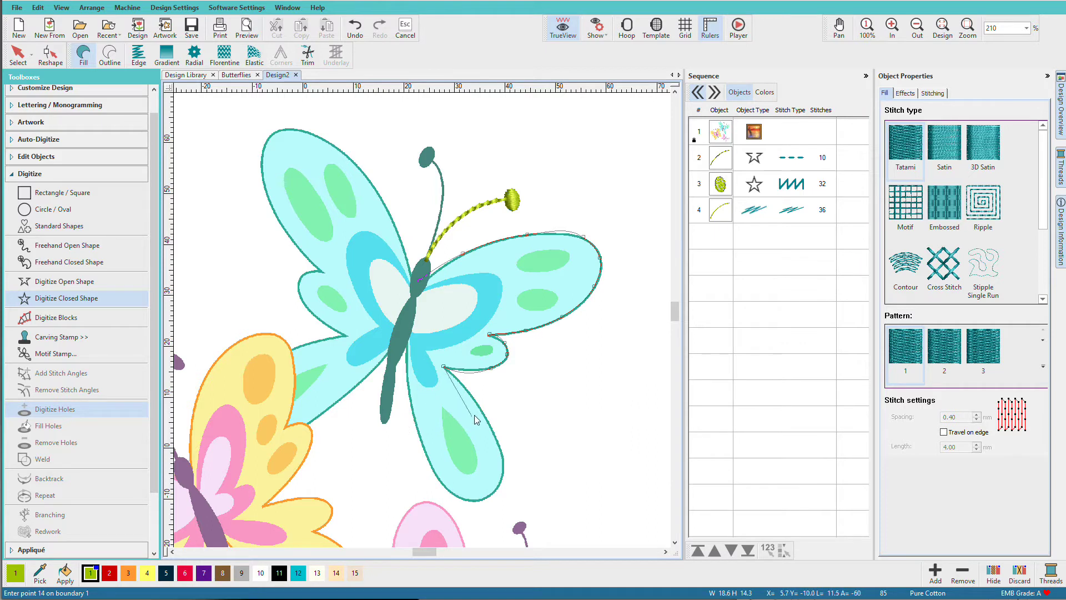
Trace the lower right wing back to the body and complete the closed right wing fill, about 39 by 53 mm.
left_click(473, 398)
left_click(498, 443)
left_click(503, 474)
left_click(484, 498)
left_click(446, 489)
left_click(418, 431)
left_click(407, 371)
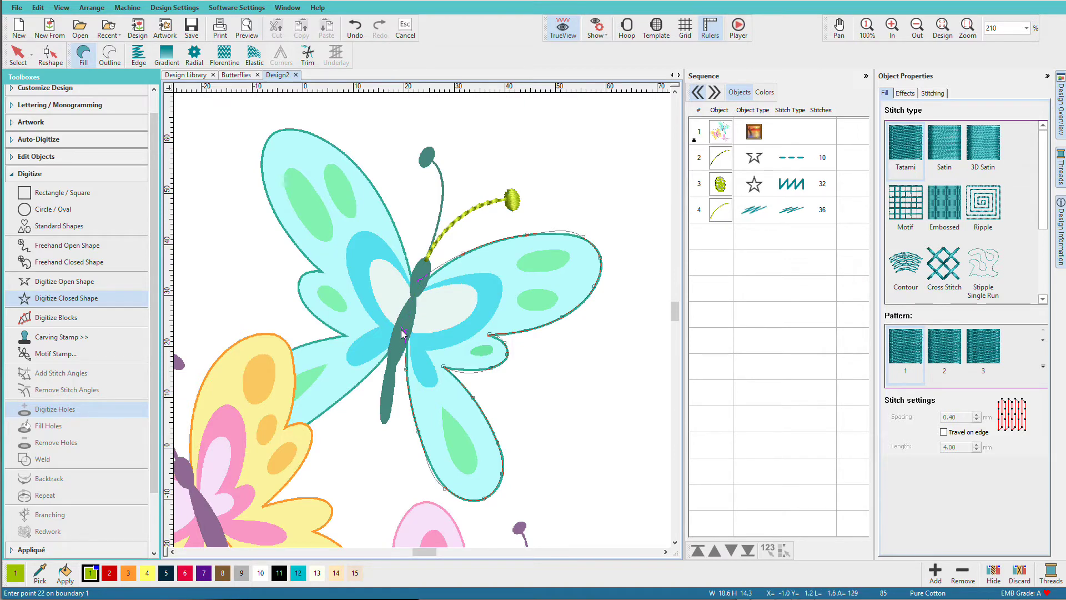
key("Return")
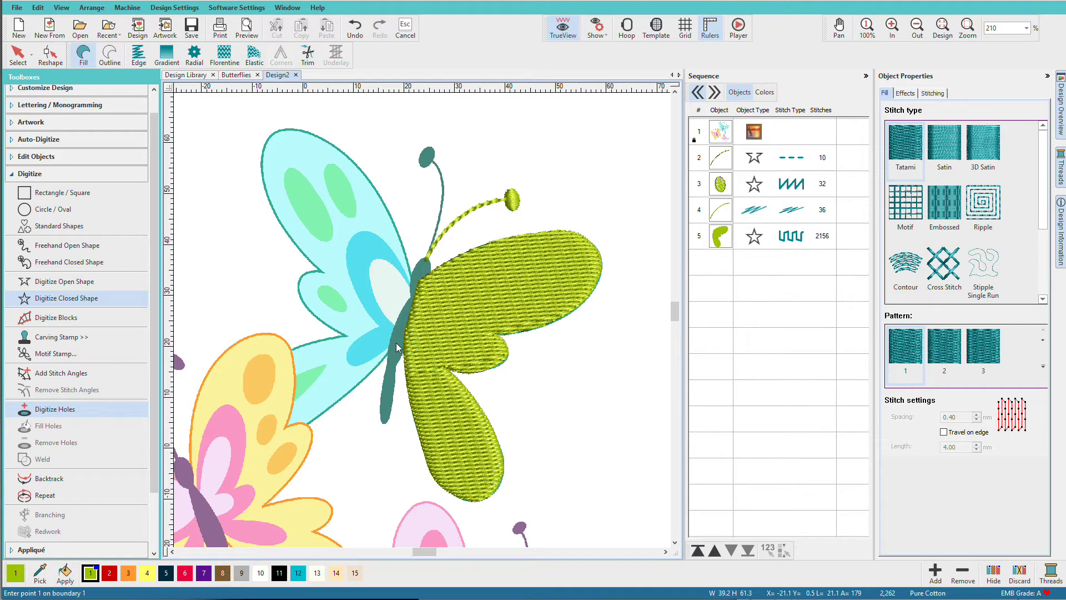
Turn off TrueView to compare the upper right wing's fill edge with the artwork up close.
key("shift+t")
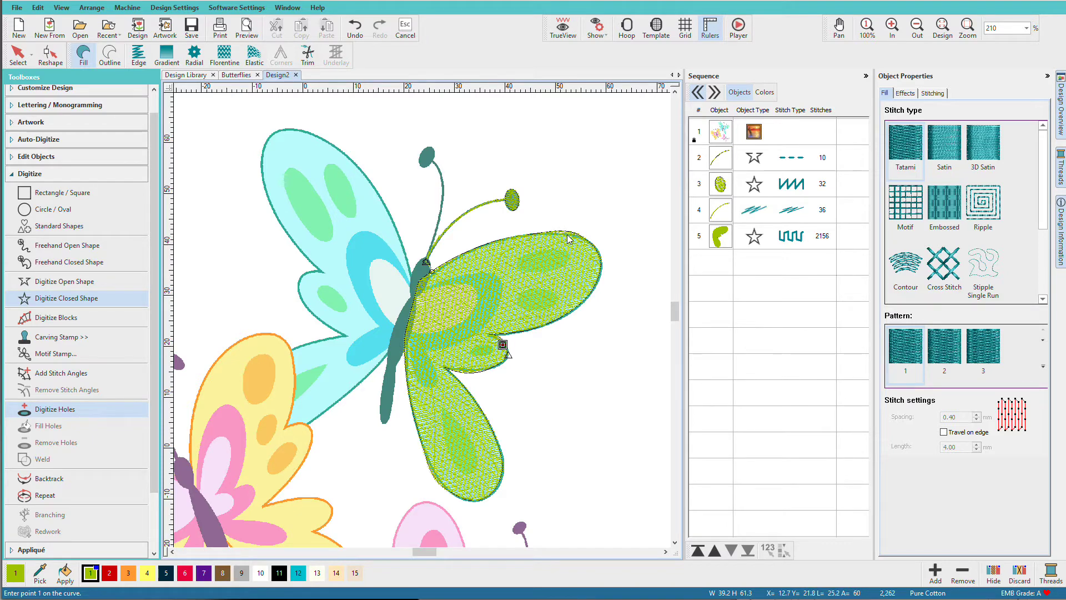
key("b")
left_click_drag(617, 216, 466, 367)
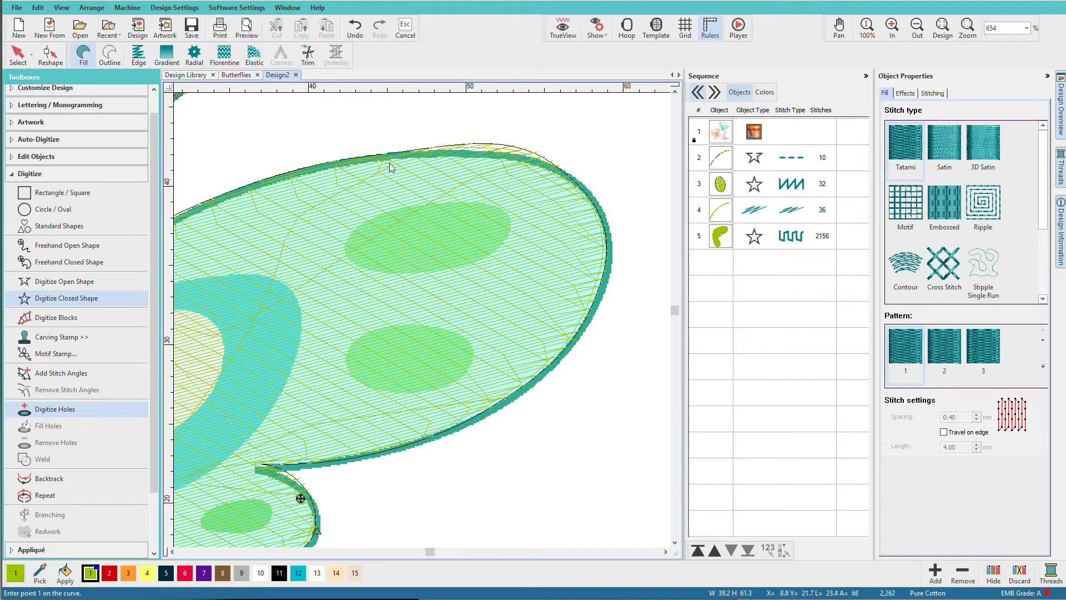
left_click(428, 546)
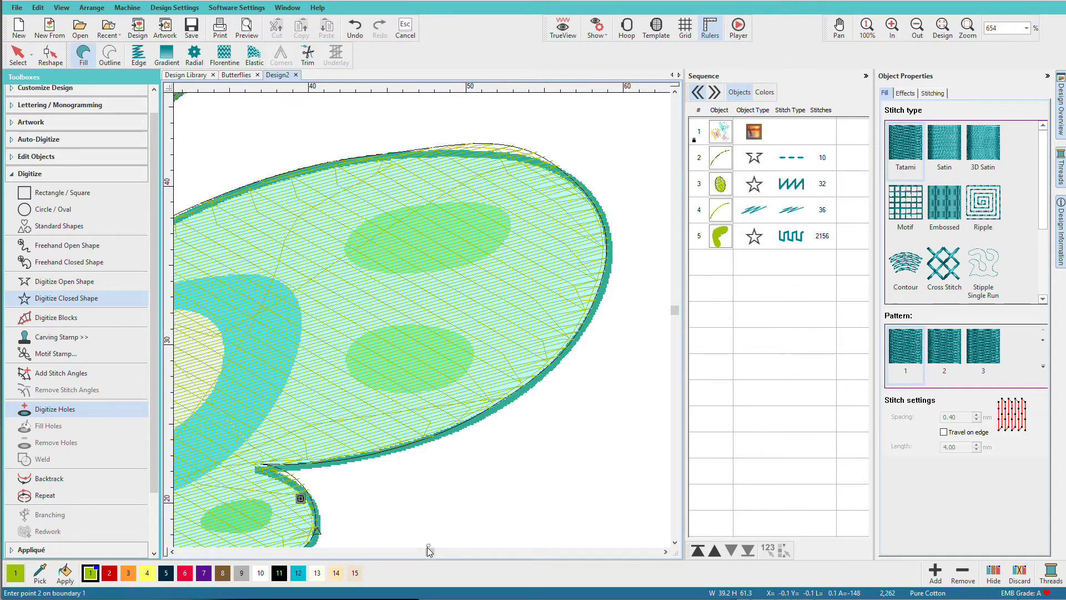
left_click_drag(430, 552, 428, 552)
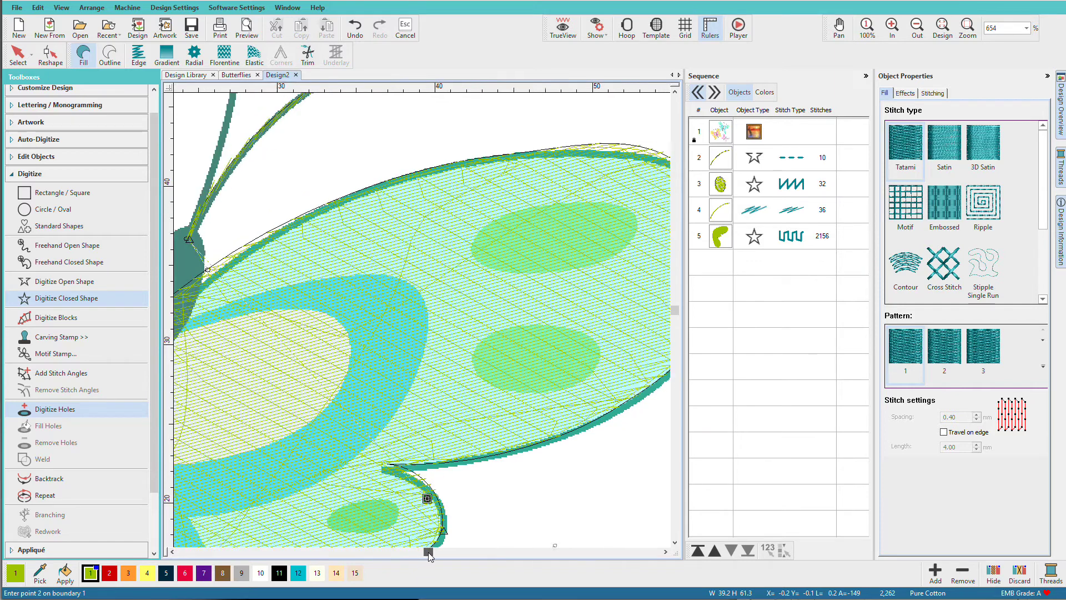
key("BackSpace")
left_click_drag(432, 555, 436, 554)
left_click(408, 146)
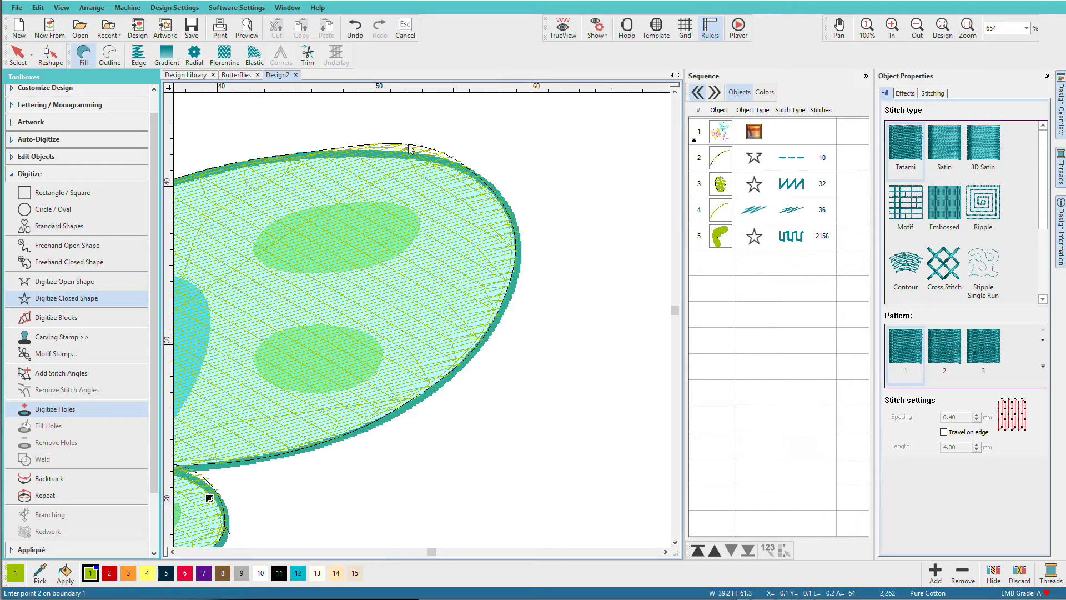
key("BackSpace")
Reshape the right wing fill, adding a point on the upper wing's top edge and fitting it and a lower-edge point to the artwork.
key("Escape")
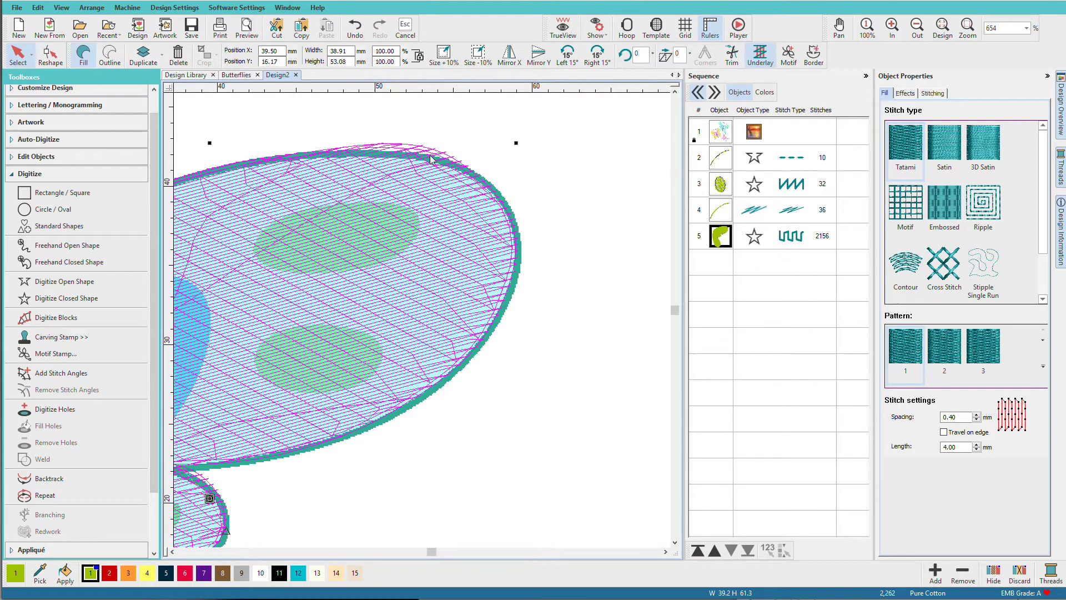
key("h")
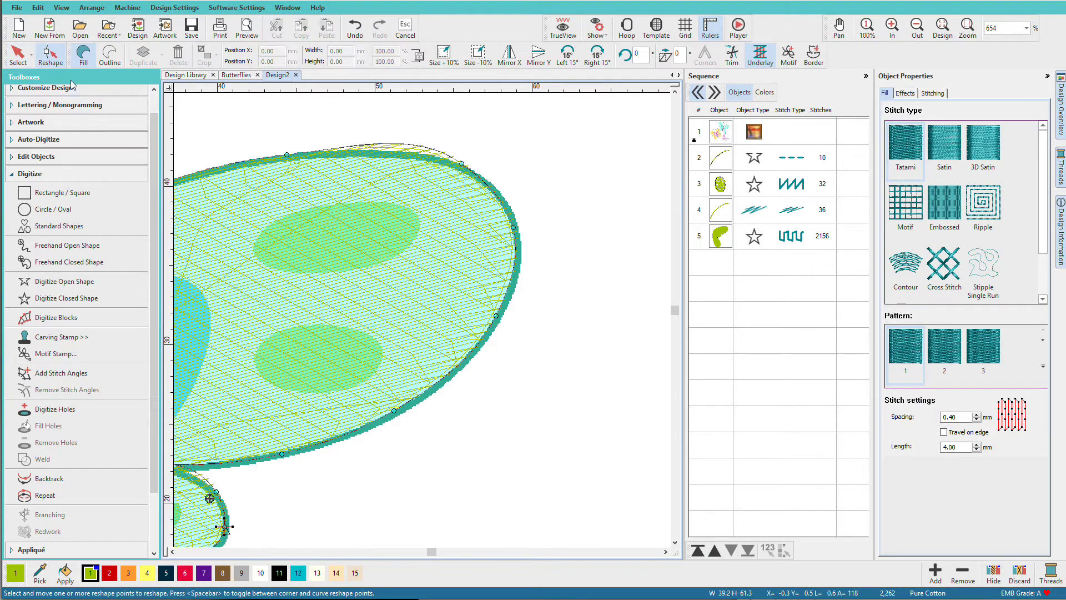
left_click(397, 145)
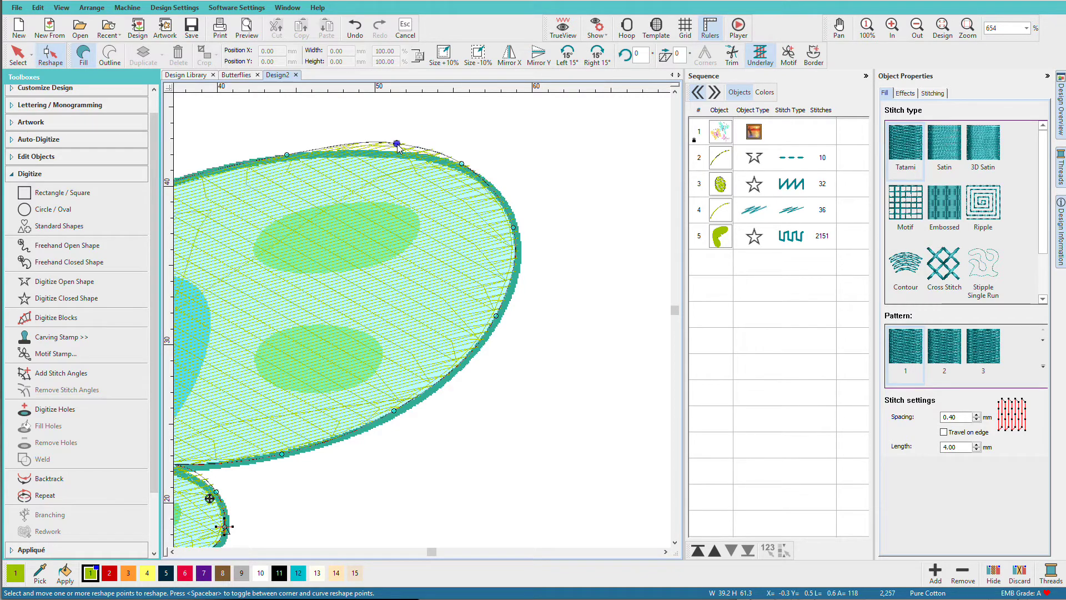
left_click_drag(398, 147, 394, 156)
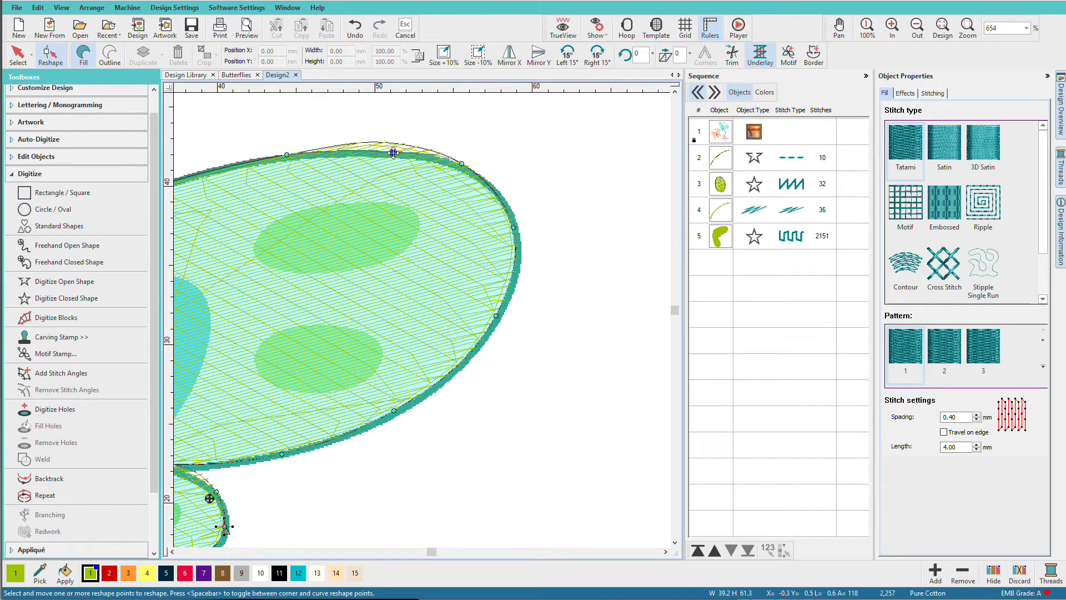
left_click_drag(394, 411, 394, 415)
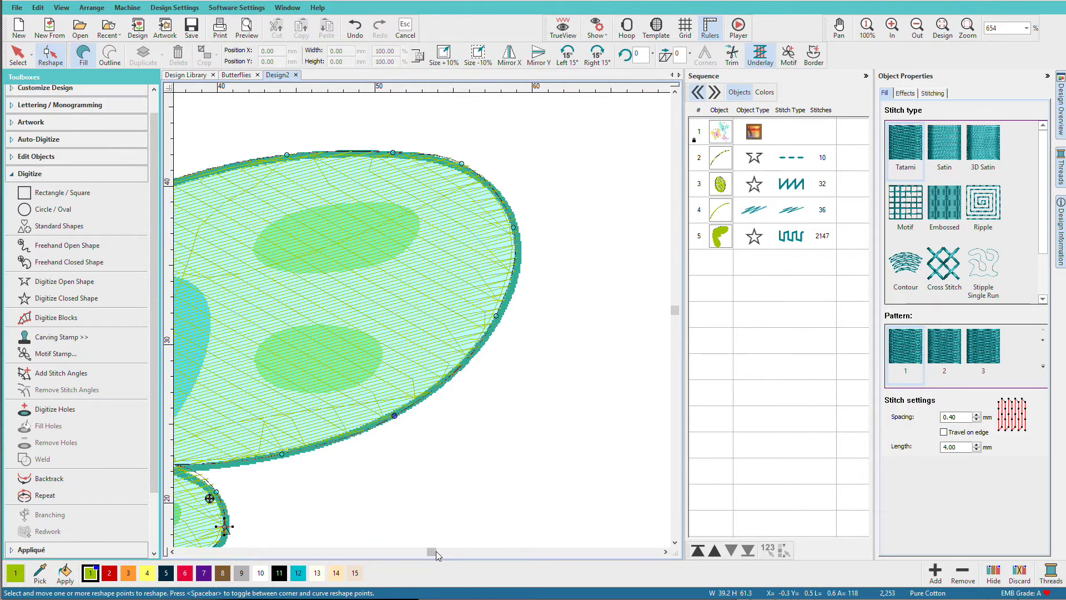
Fit the fill's outline to the artwork around the notch and middle lobe of the right wing and finish reshaping.
left_click_drag(435, 551, 432, 551)
left_click_drag(347, 465, 346, 466)
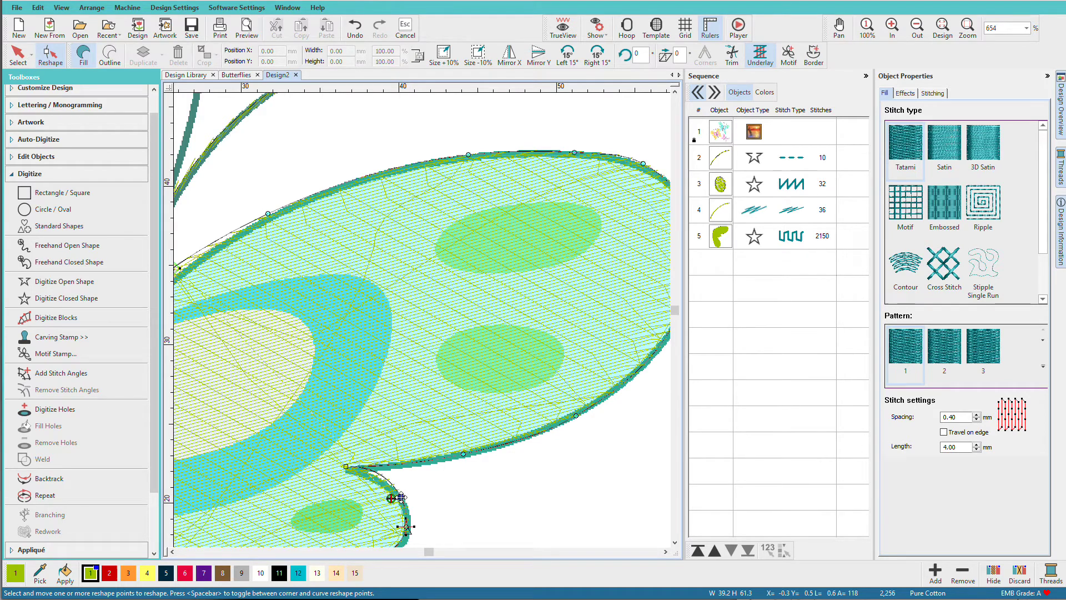
left_click(377, 477)
key("0")
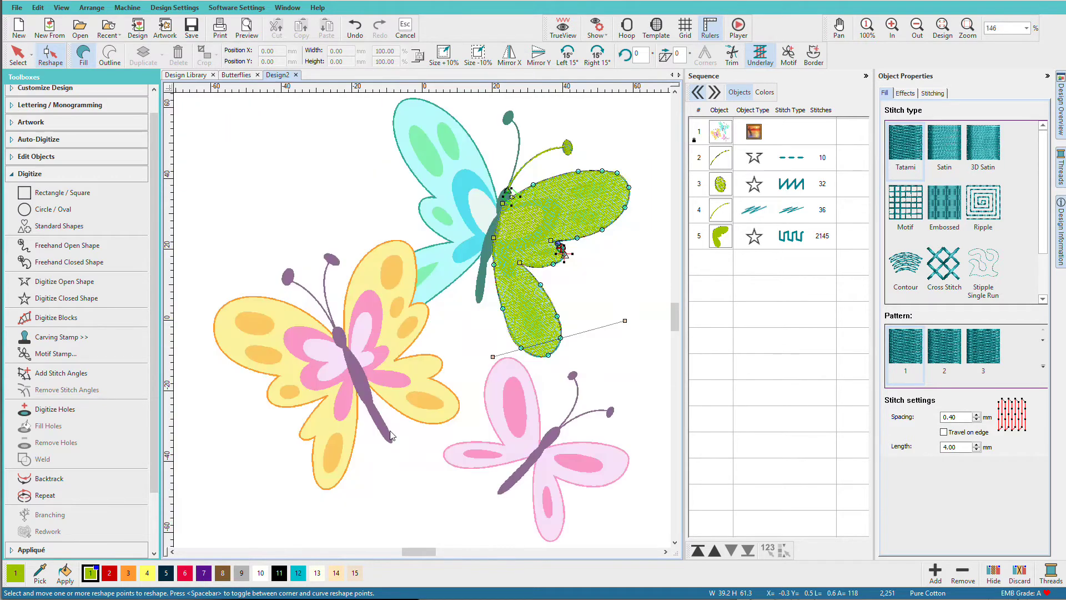
key("Escape")
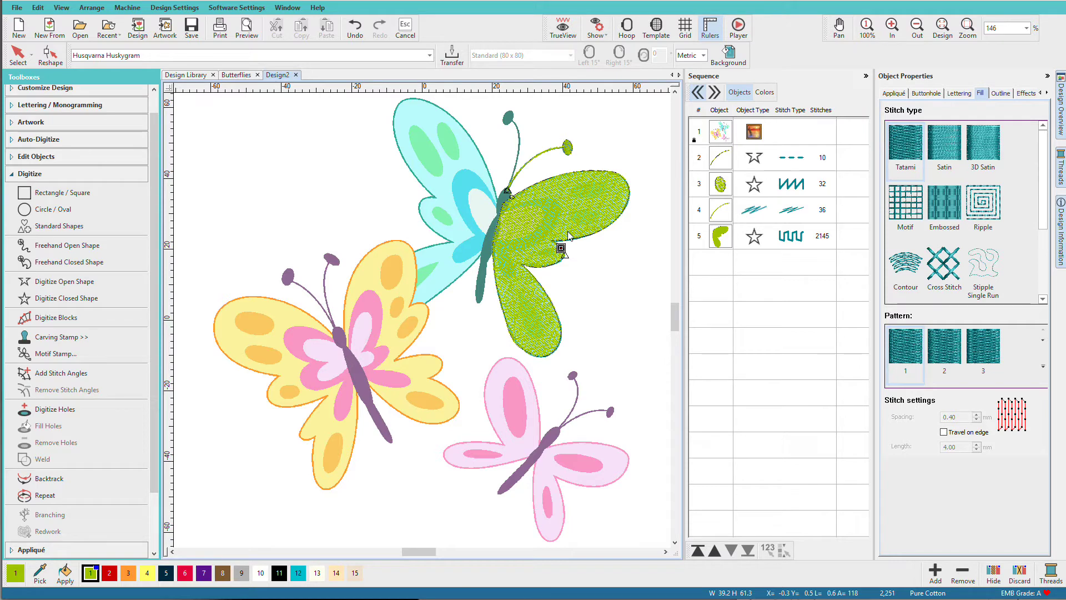
Make colour 4 the current colour and open the right wing fill for reshaping.
key("4")
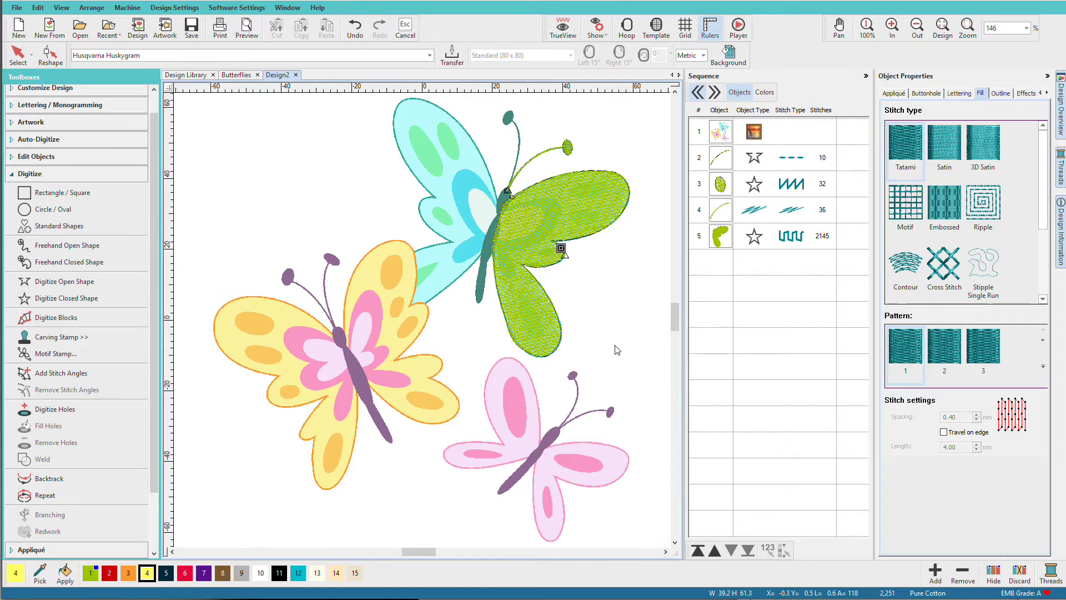
left_click(530, 308)
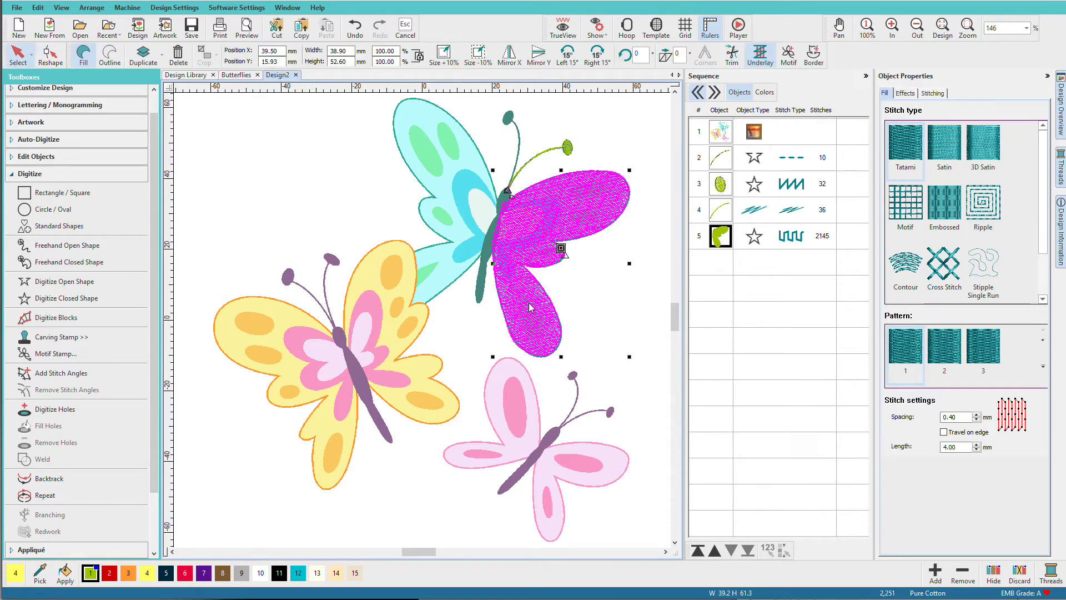
key("h")
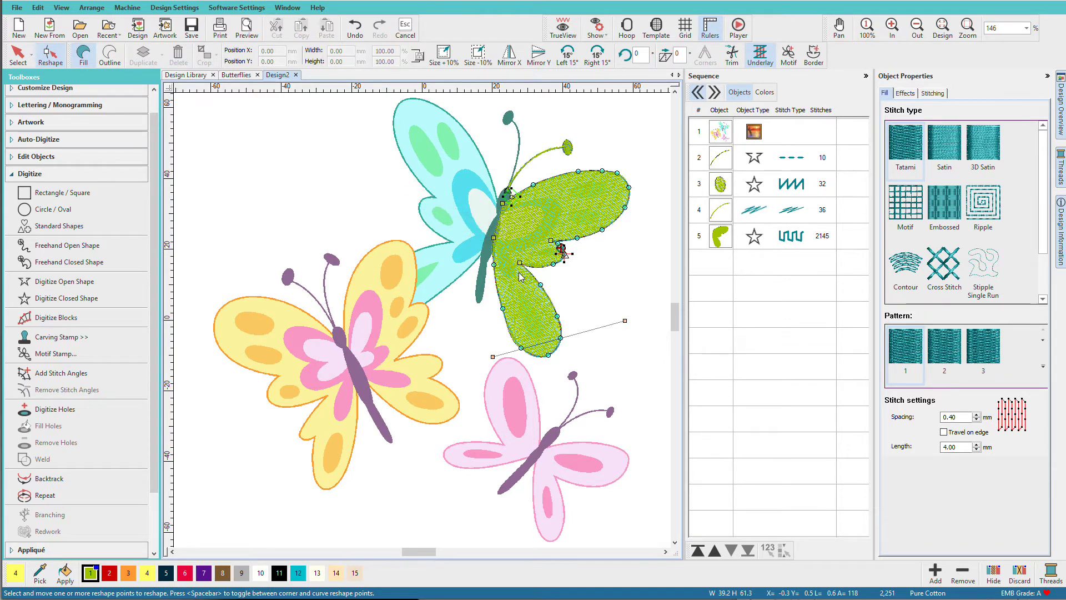
Try converting curve points along the lower right wing's outer edge to corner points.
left_click(539, 286)
left_click(557, 316)
left_click(560, 337)
key("space")
left_click(548, 354)
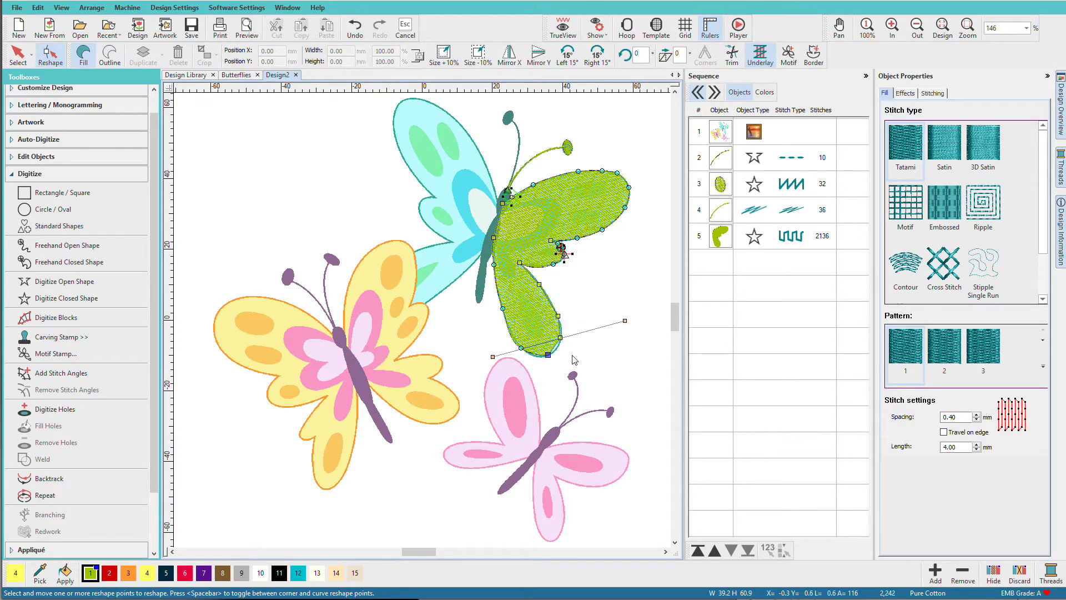
Turn TrueView back on and undo the corner point conversions on the lower right wing.
key("t")
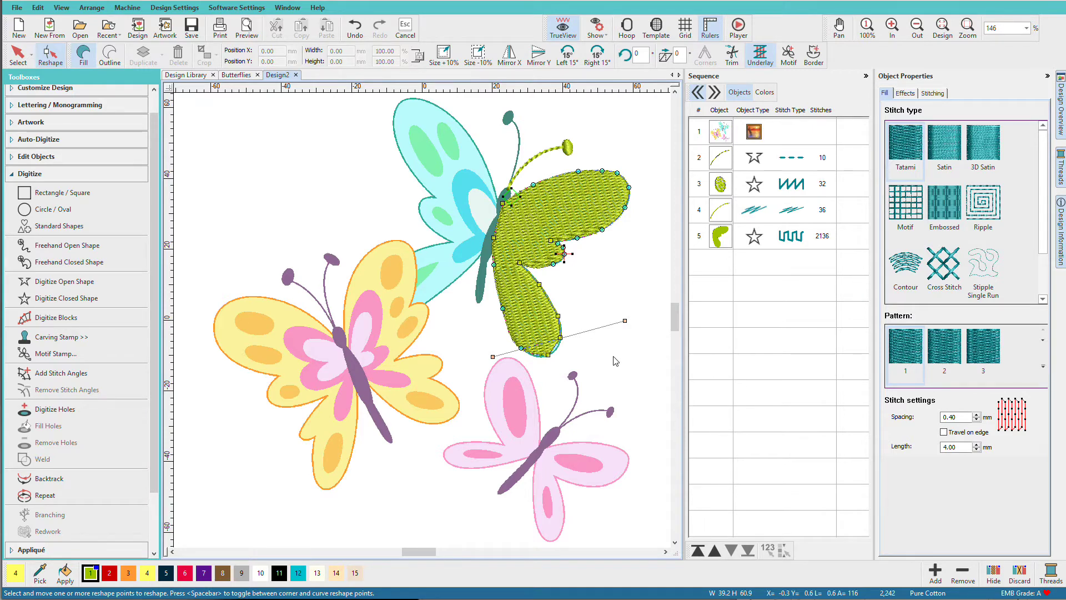
key("ctrl+z")
key("ctrl+z")
key("ctrl+z")
key("ctrl+z")
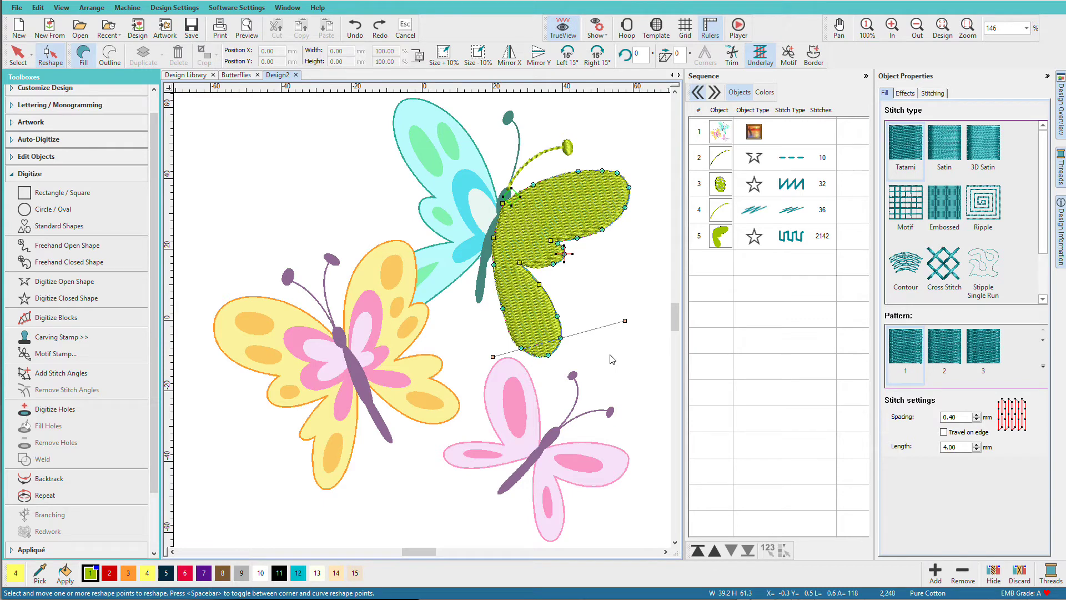
Adjust the right wing fill's stitch angle by moving both ends of its angle line to a near-horizontal slope across the lower wing.
mouse_move(625, 321)
left_mouse_down()
mouse_move(628, 310)
mouse_move(609, 308)
left_mouse_up()
left_click(498, 352)
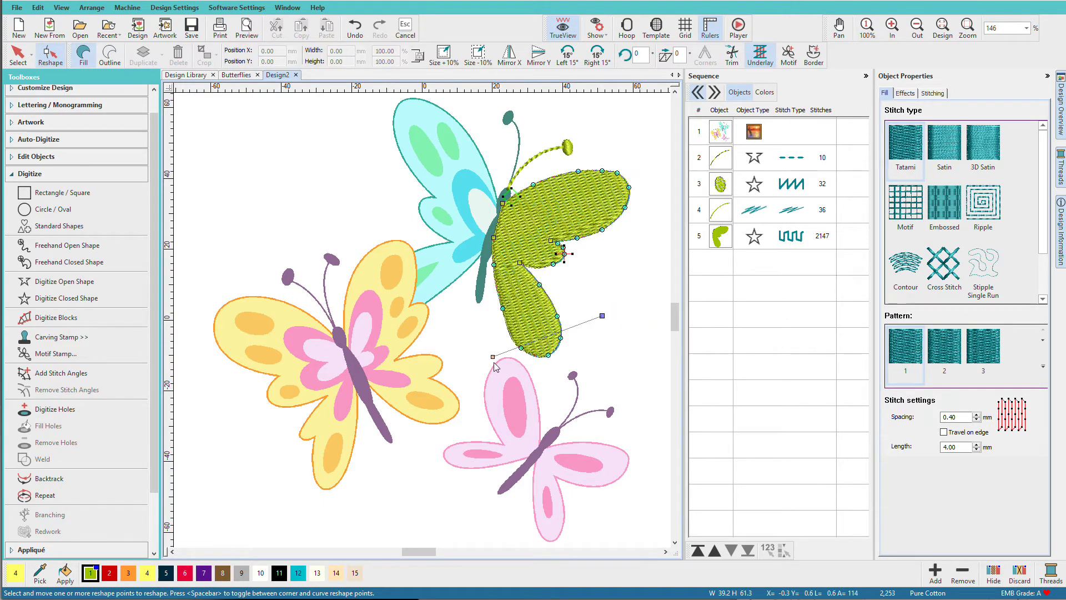
left_click_drag(498, 352, 492, 328)
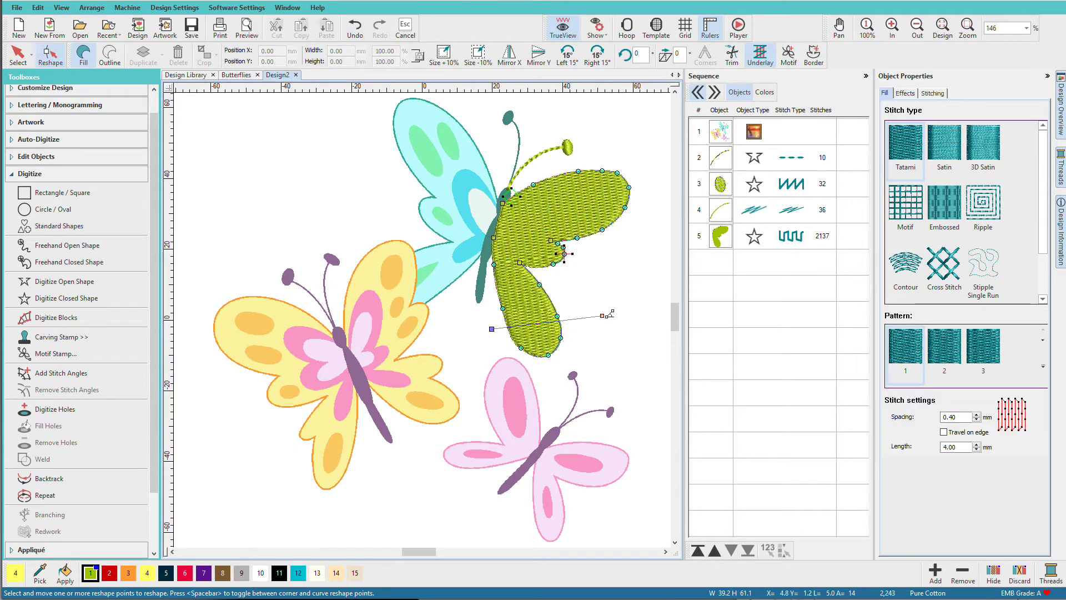
left_click_drag(601, 319, 568, 332)
left_click(491, 328)
left_click_drag(491, 329, 494, 321)
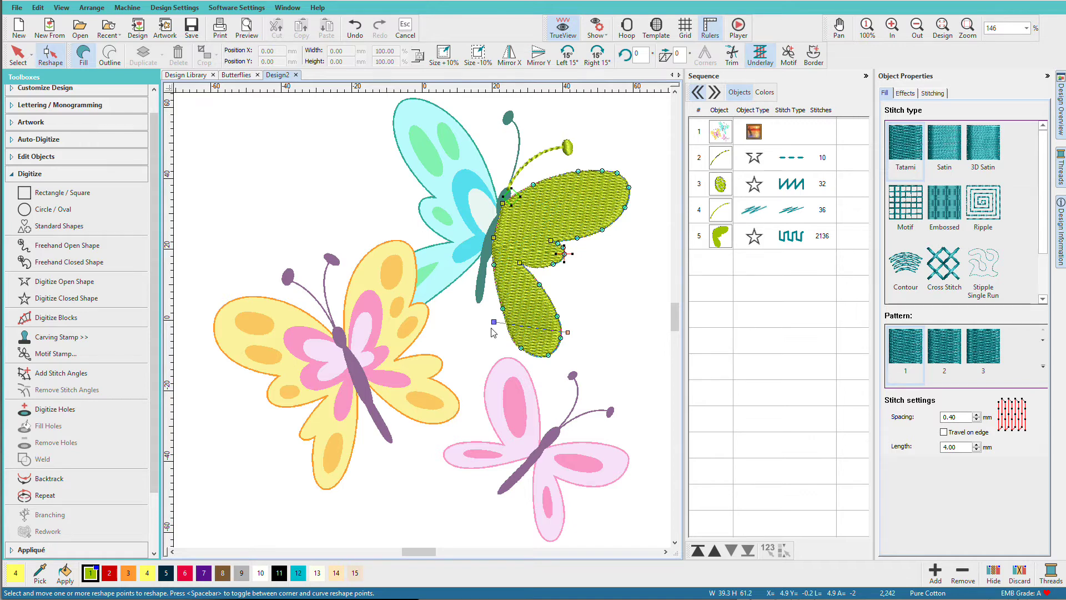
Try a Satin stitch on the right wing fill and set it back to Tatami.
left_click(647, 269)
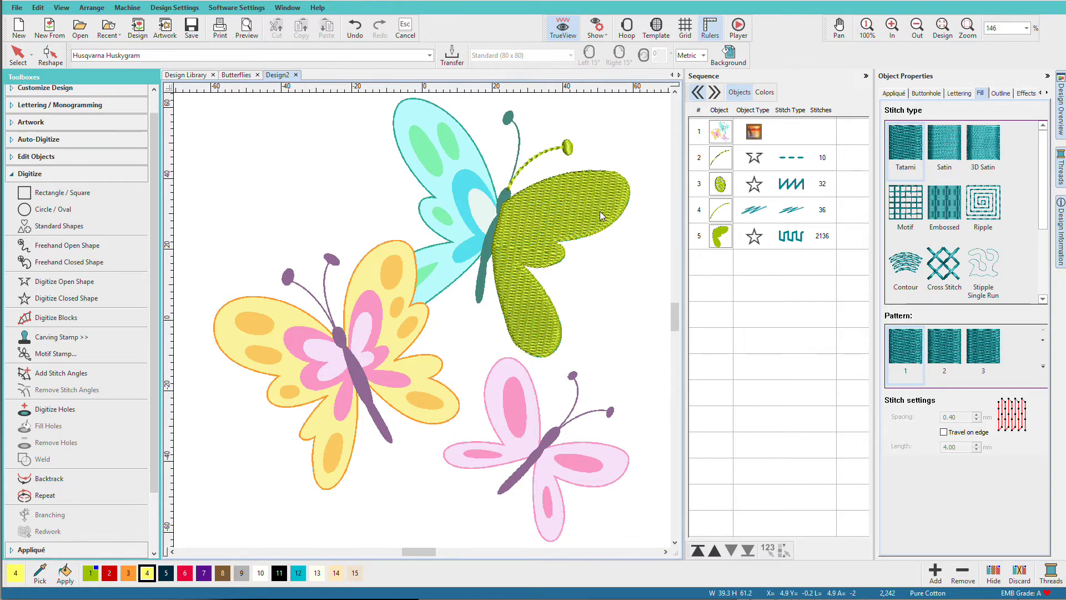
left_click(608, 198)
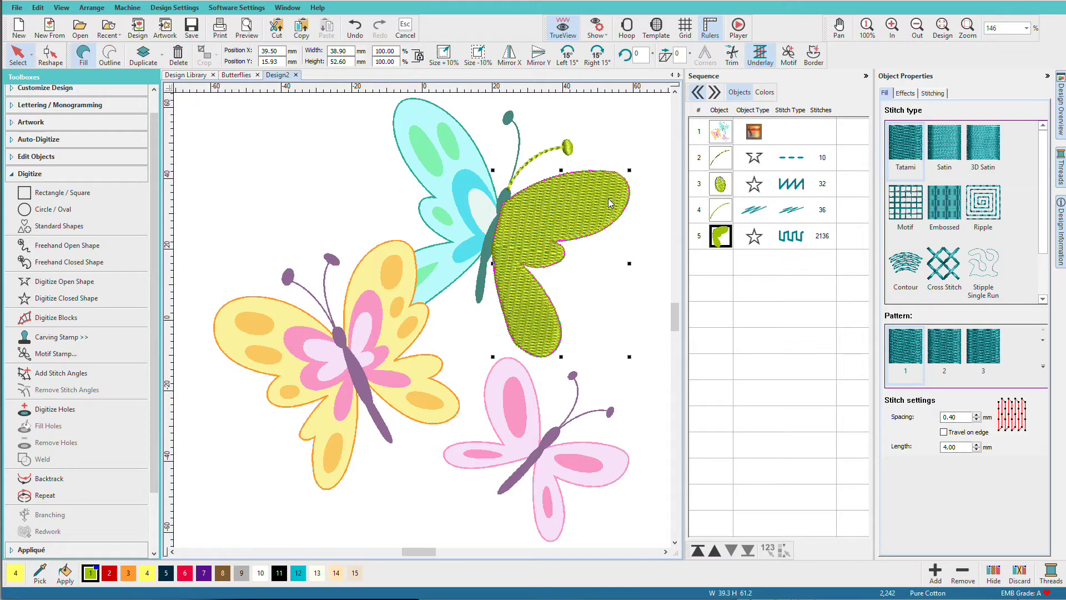
left_click(946, 148)
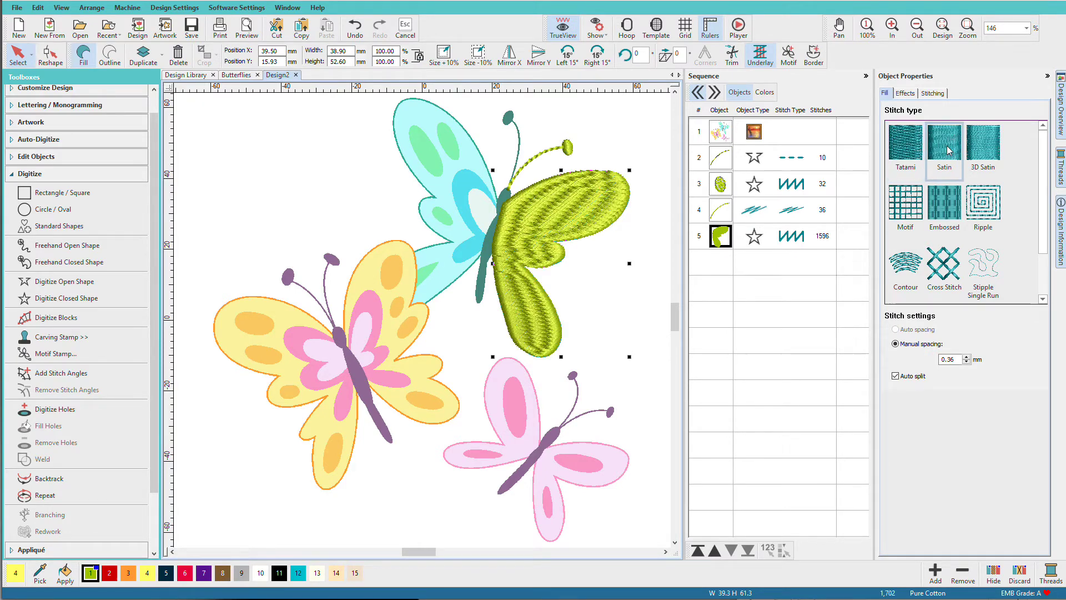
left_click(900, 146)
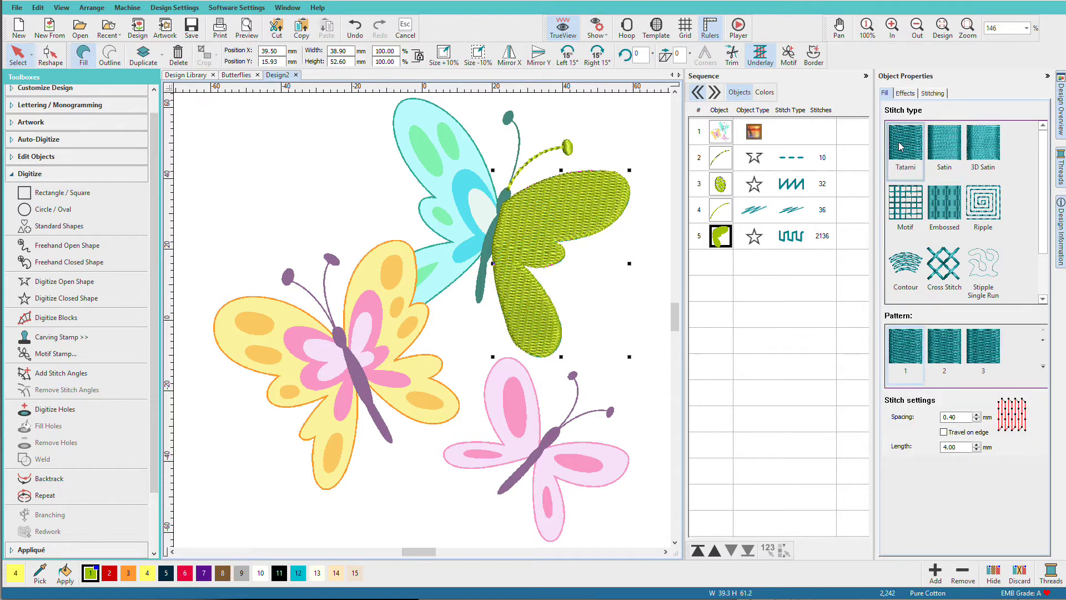
Apply the Radial fill effect to the right wing and move its radial centre onto the left wing's inner marking, just beside the body.
left_click(904, 93)
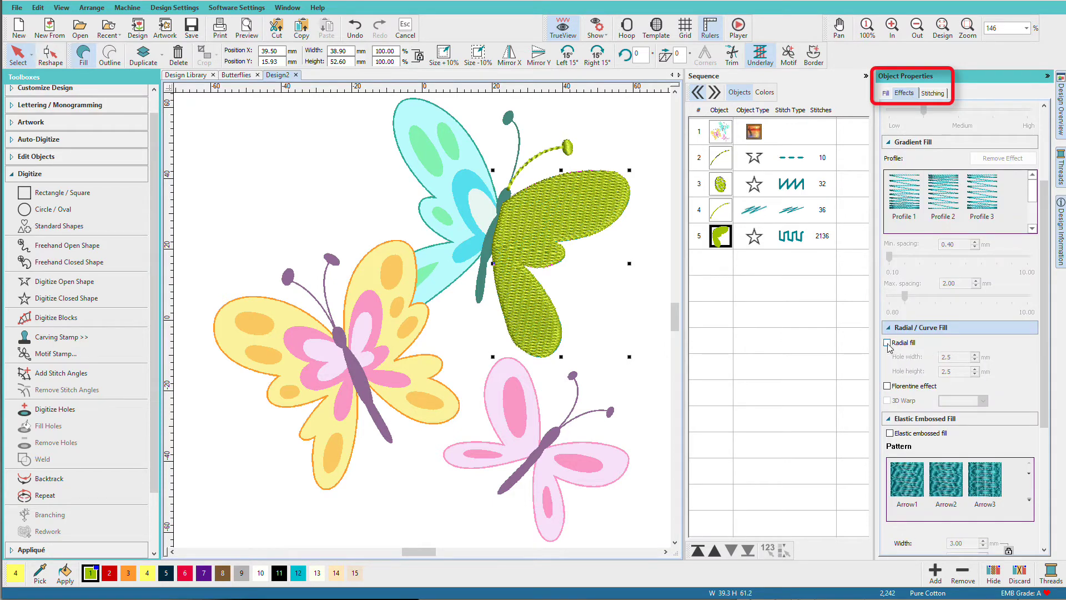
left_click(887, 344)
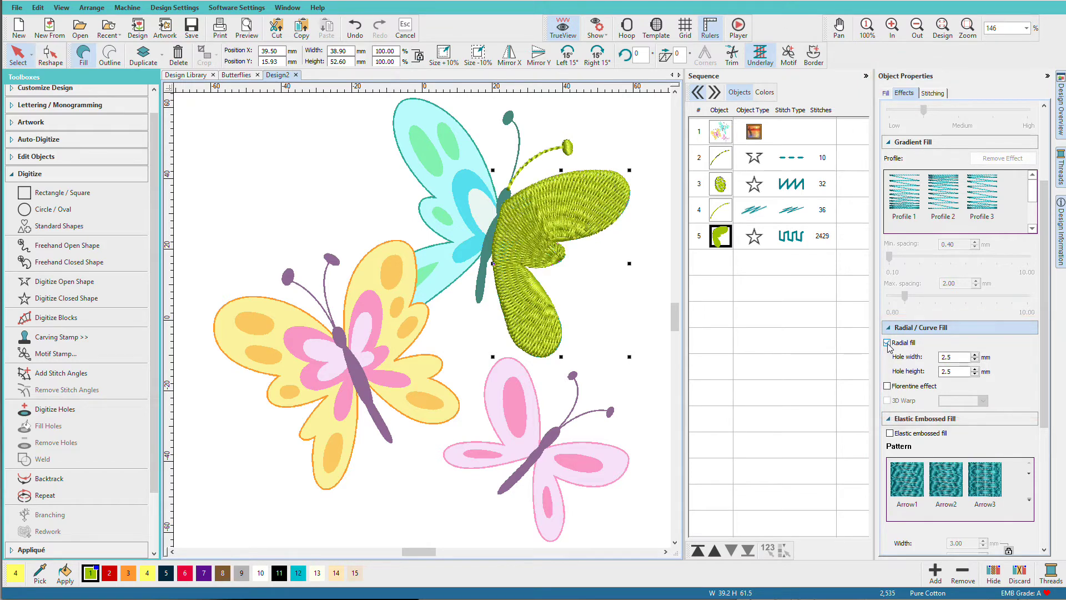
key("h")
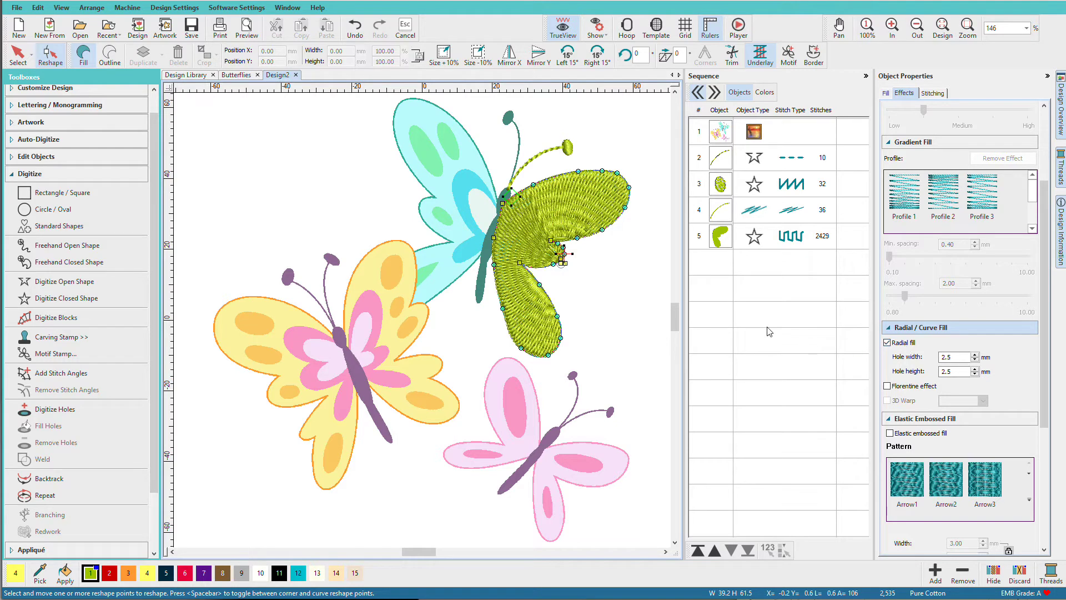
left_click_drag(560, 264, 586, 284)
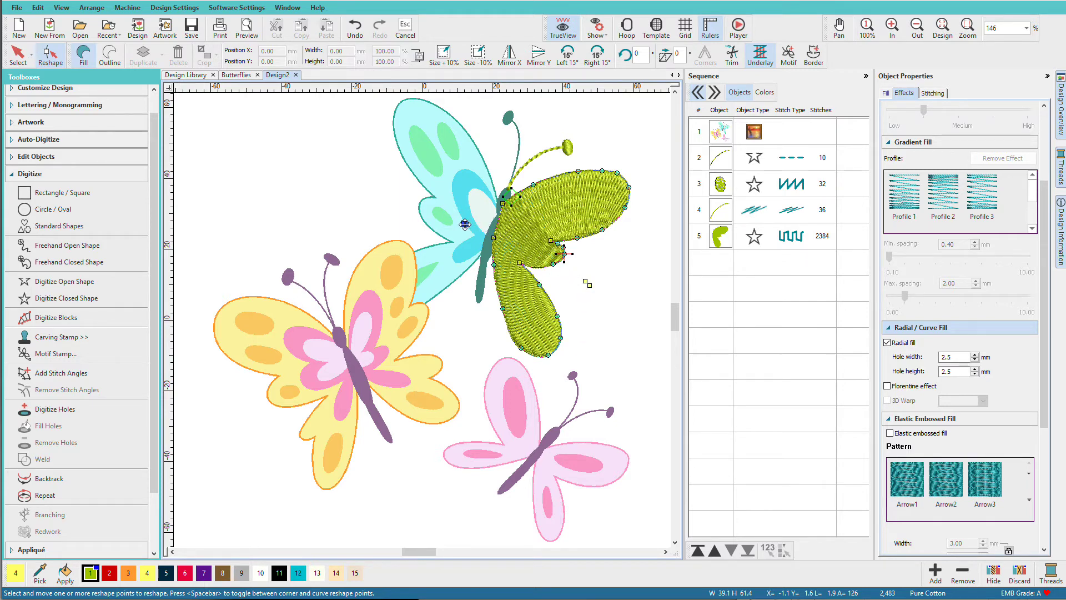
left_click_drag(471, 221, 472, 221)
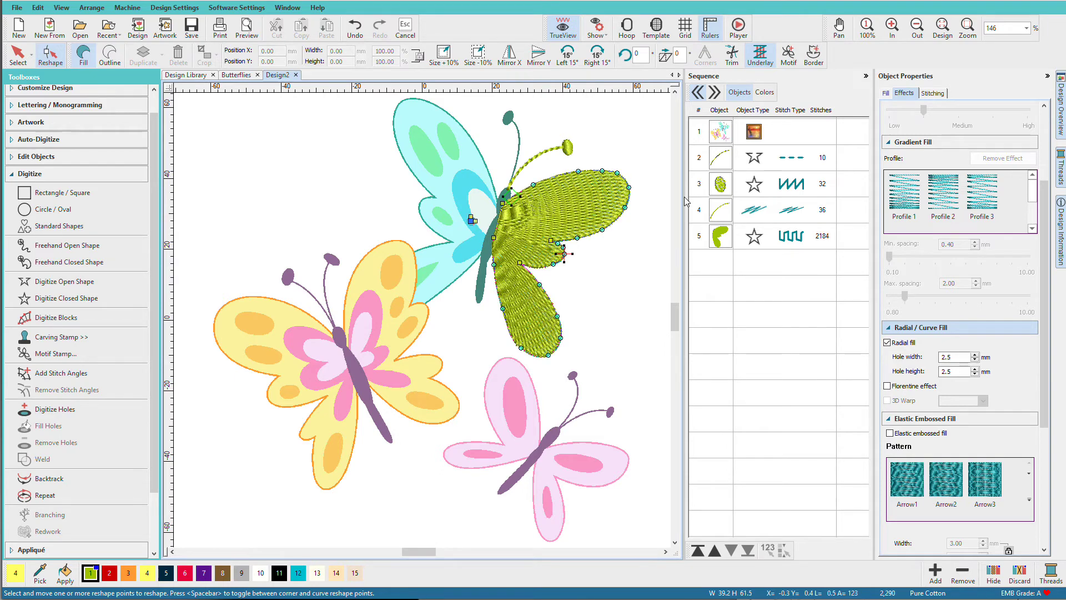
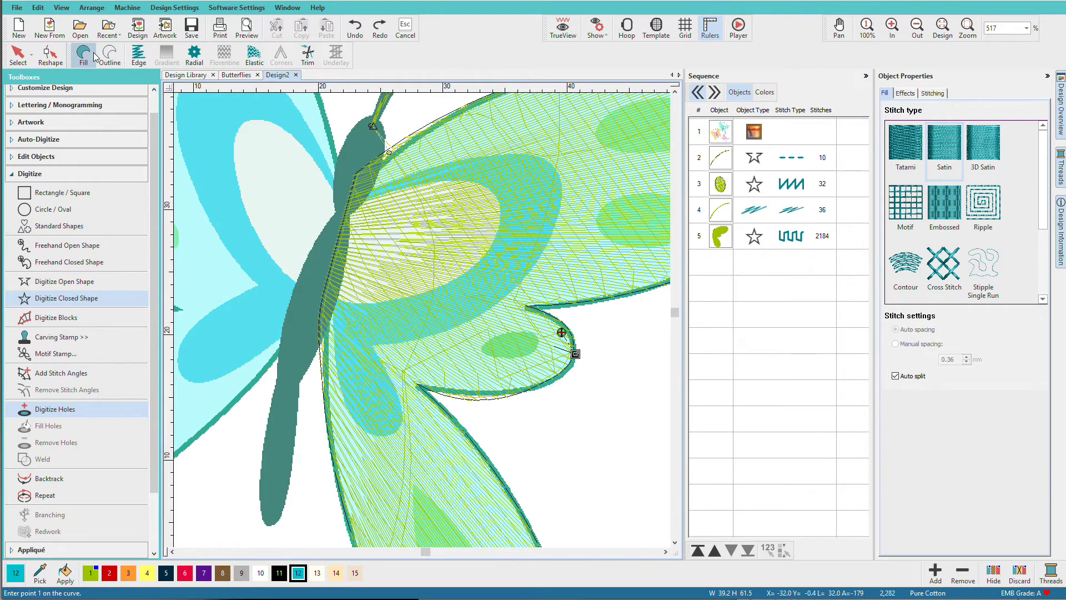
Begin a closed Tatami shape in colour 12, tracing the right wing's inner blue marking around its upper lobe to the notch.
left_click(914, 144)
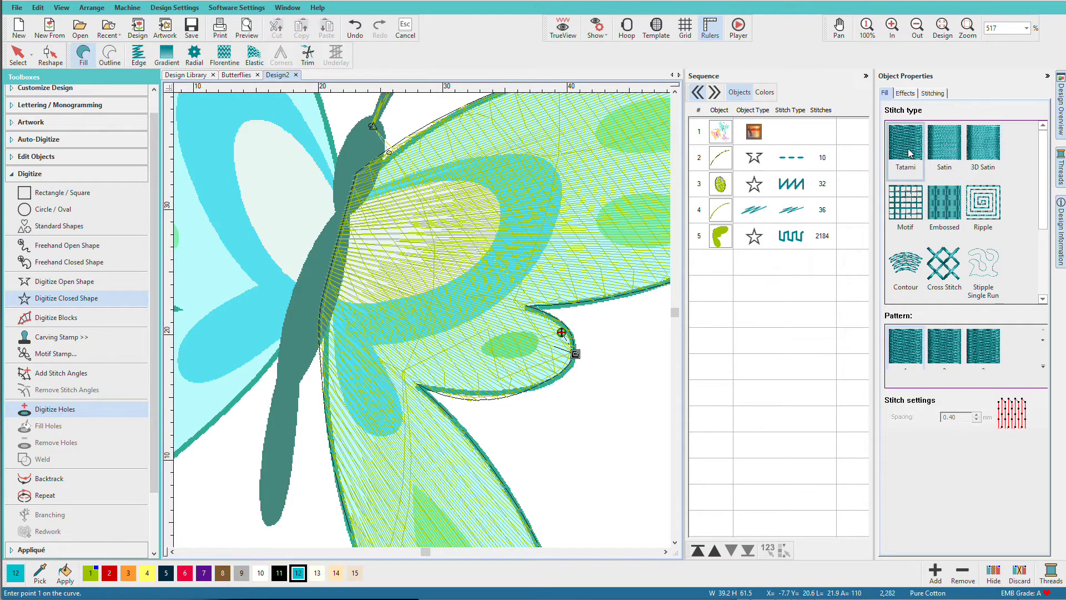
left_click(345, 202)
left_click(405, 175)
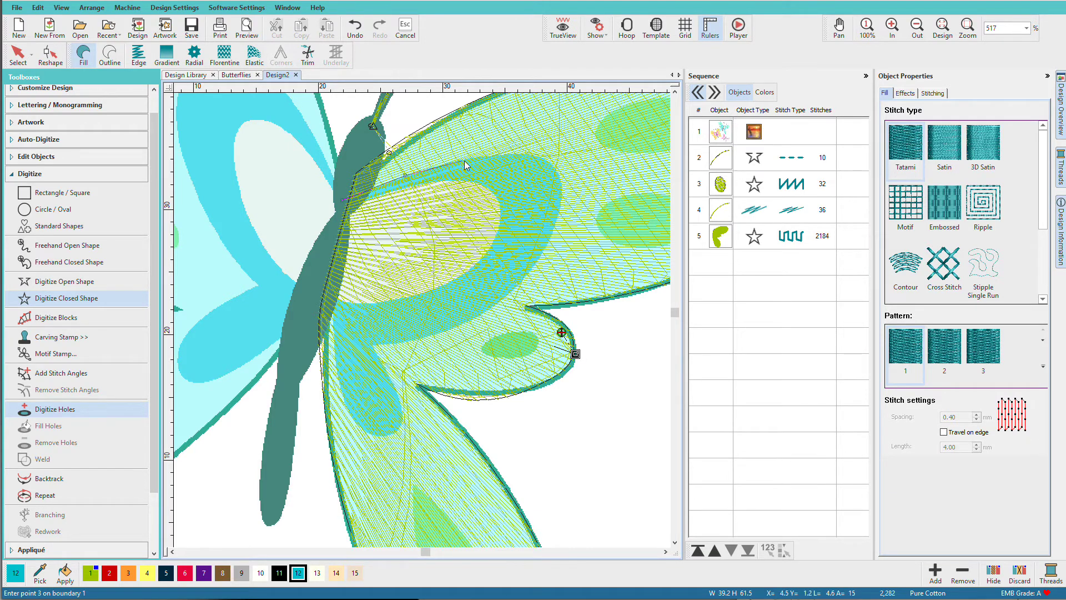
left_click(464, 161)
left_click(518, 154)
left_click(550, 163)
left_click(561, 194)
left_click(535, 260)
left_click(458, 325)
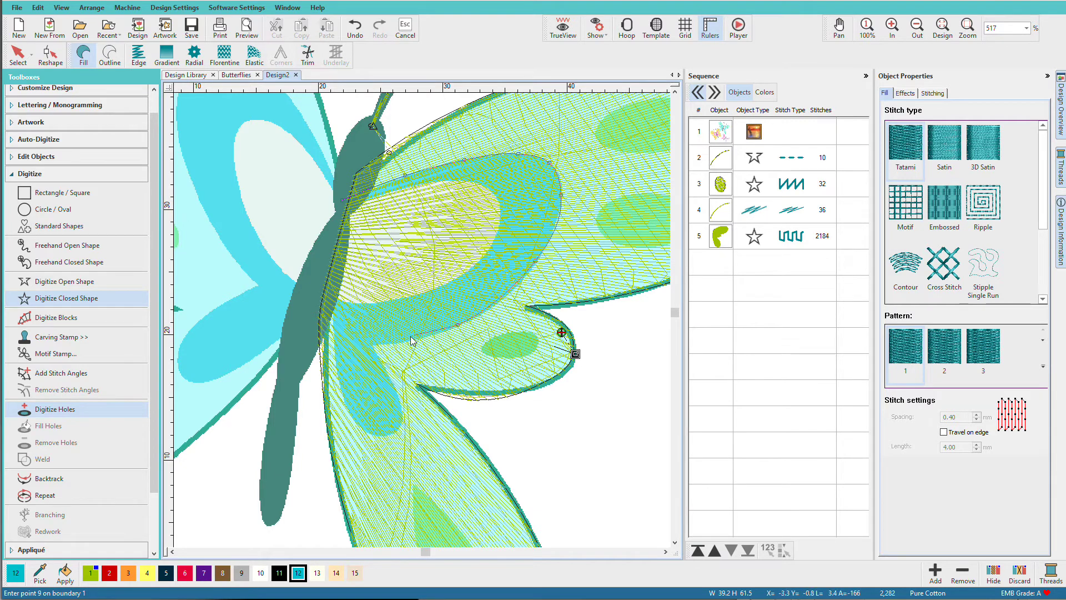
left_click(401, 342)
left_click(369, 344)
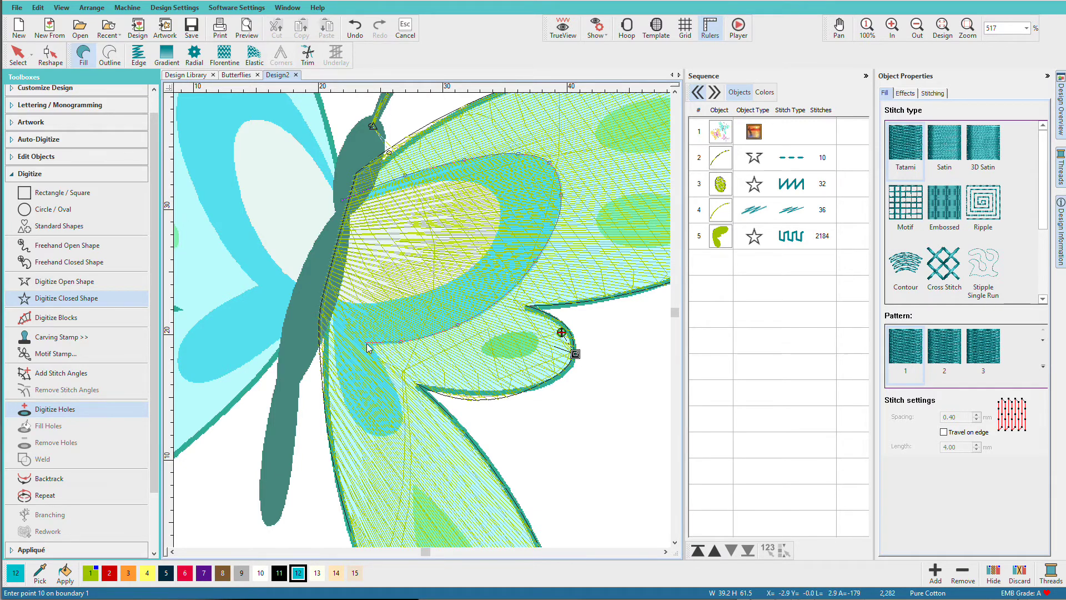
Trace the marking's small lower lobe back to the body and close the shape, about 18.9 × 22.4 mm overall.
left_click(398, 392)
left_click(400, 423)
left_click(375, 432)
left_click(347, 409)
left_click(335, 360)
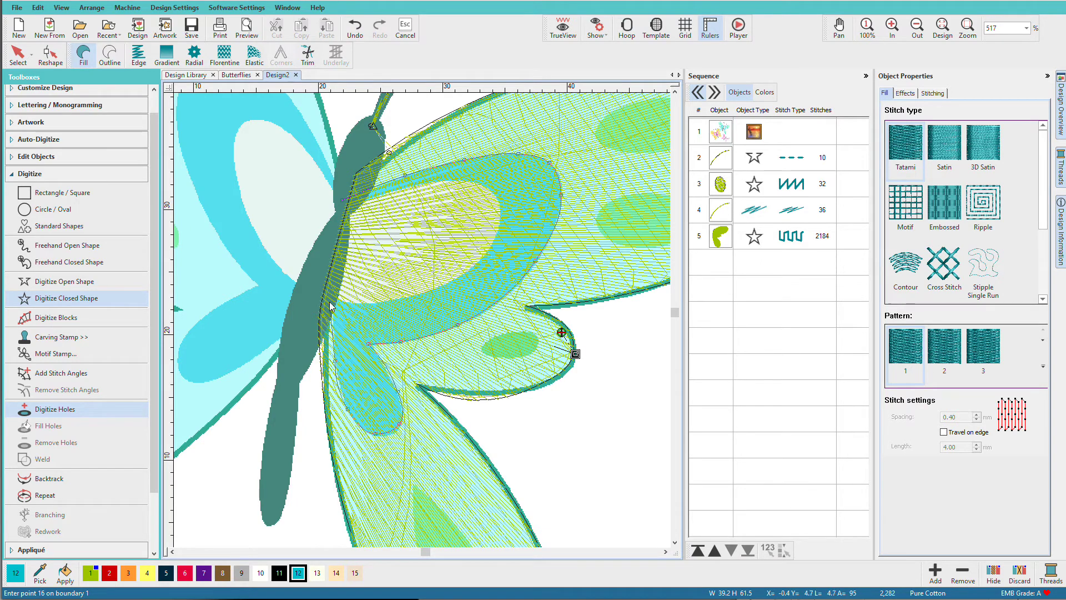
left_click(328, 300)
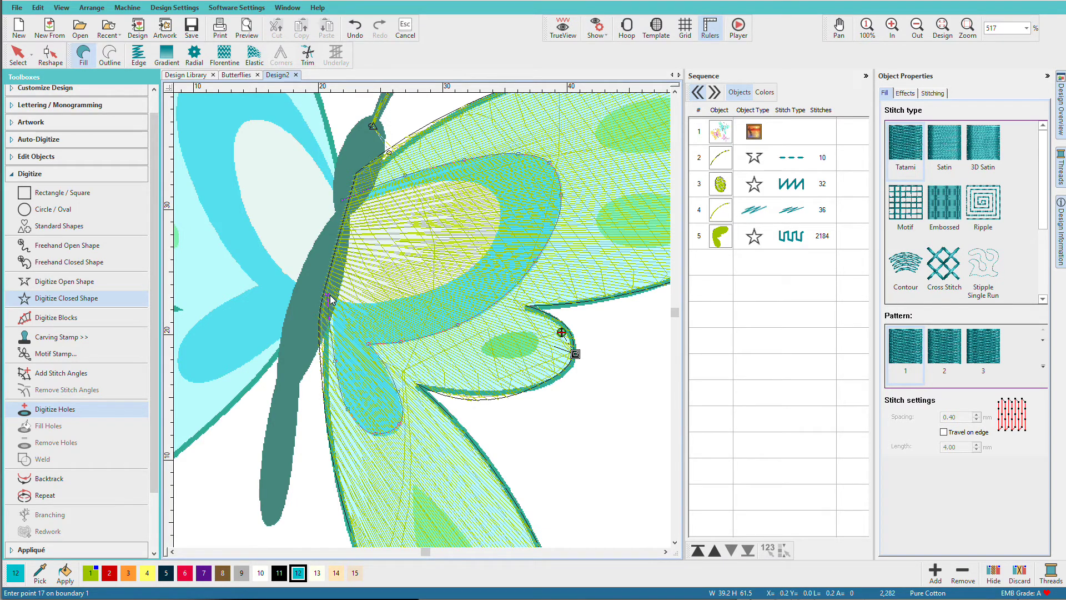
key("Return")
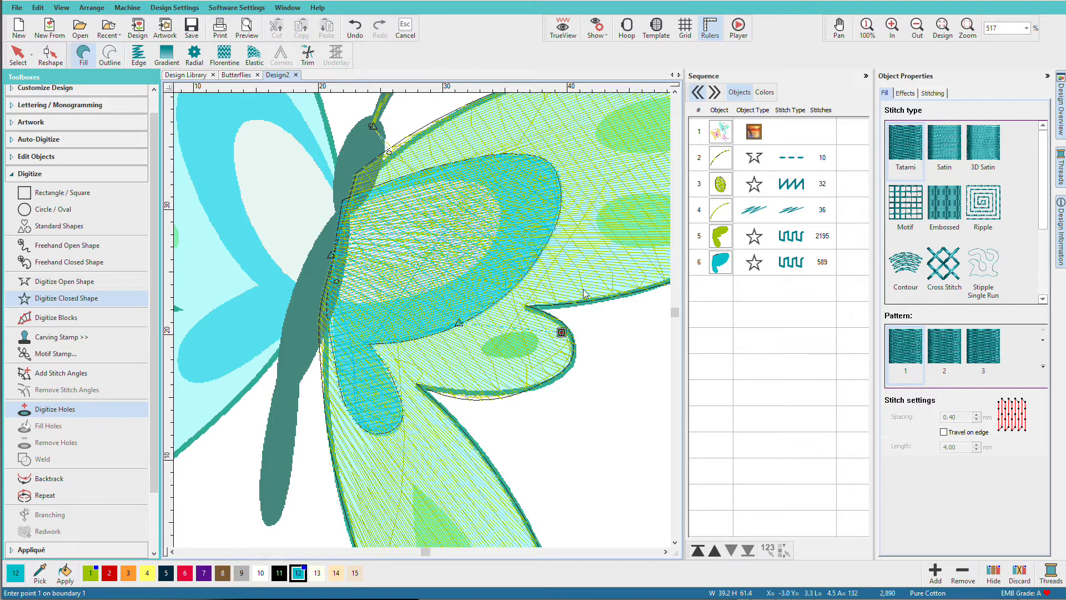
Remove the overlapping stitches beneath the inner blue marking from the right wing fill.
left_click(724, 262)
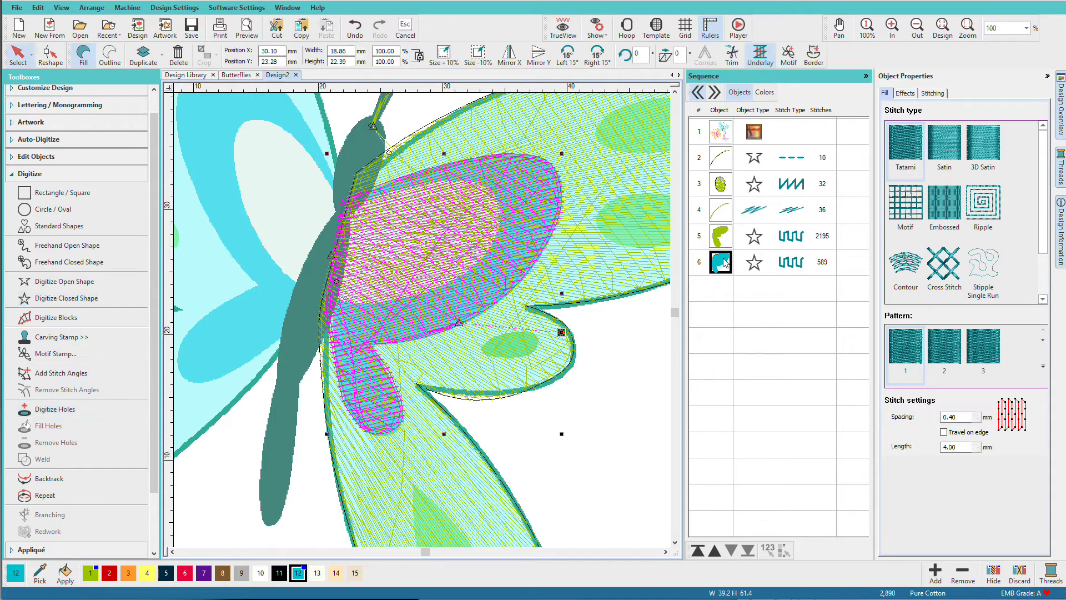
left_click(14, 160)
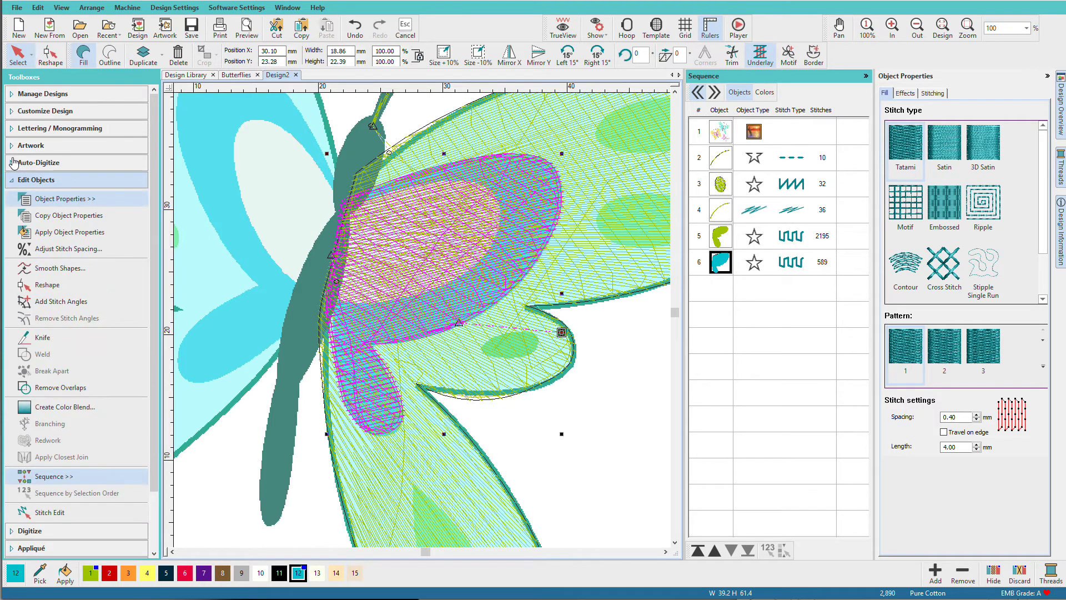
left_click(77, 390)
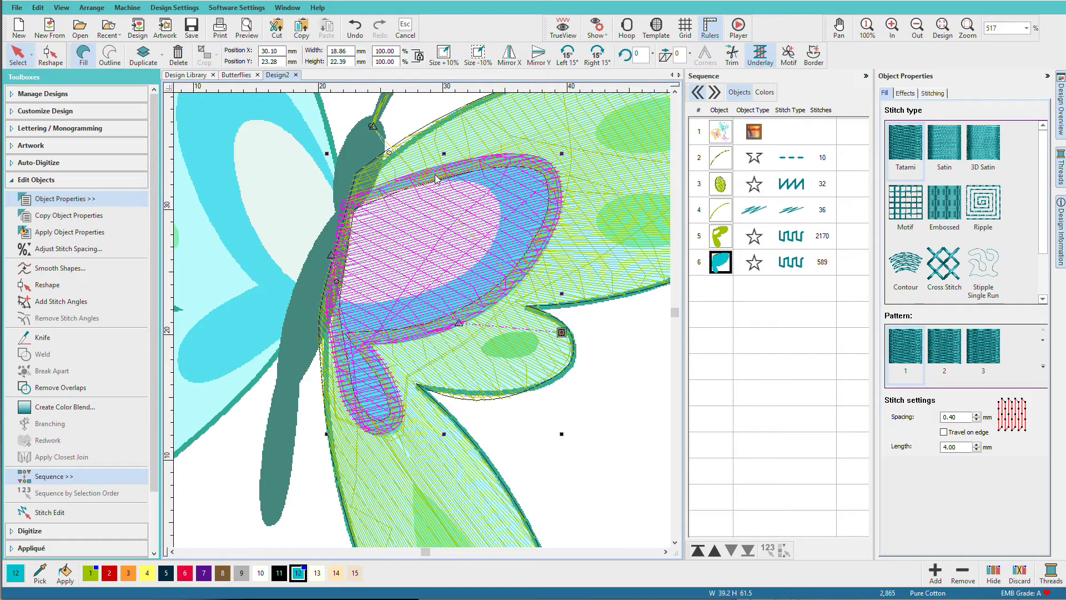
Begin a Digitize Blocks object on the upper left wing's smaller green oval, placing paired points from its tip to past the middle.
scroll(435, 177, "down", 5)
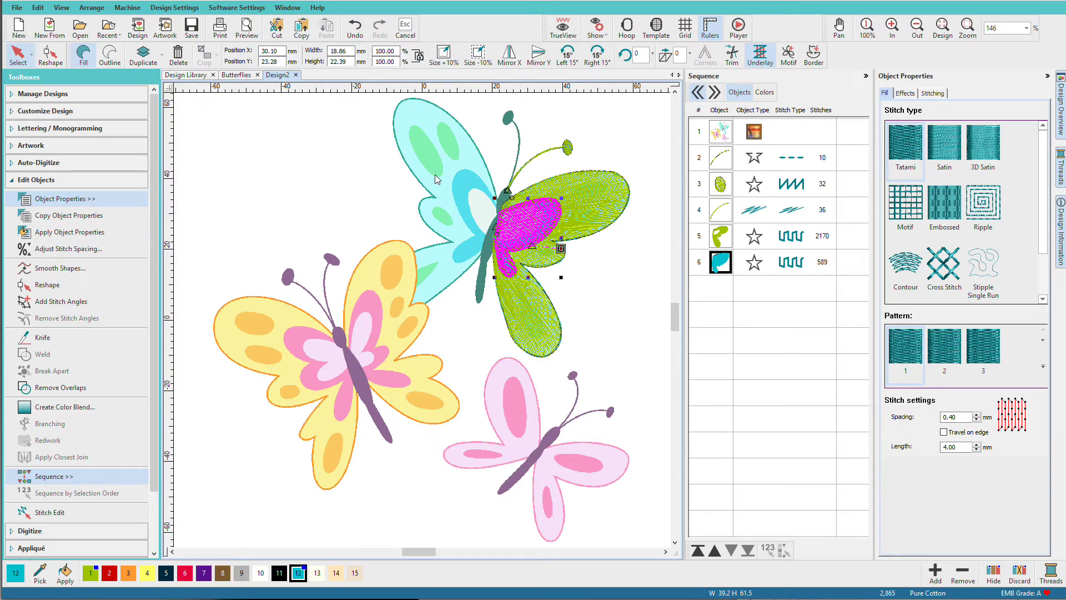
key("b")
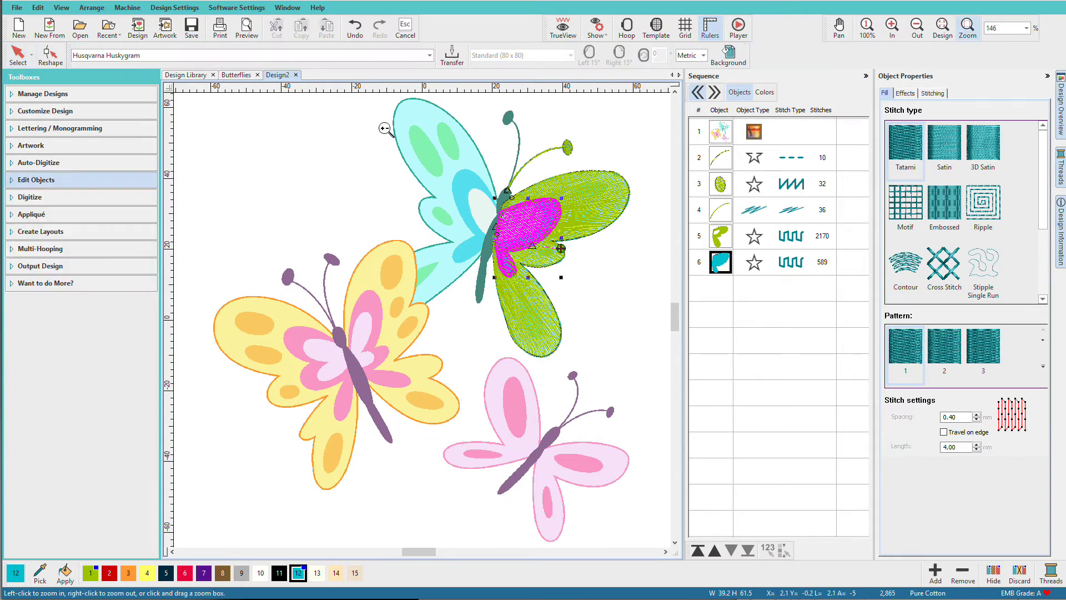
left_click_drag(387, 111, 481, 200)
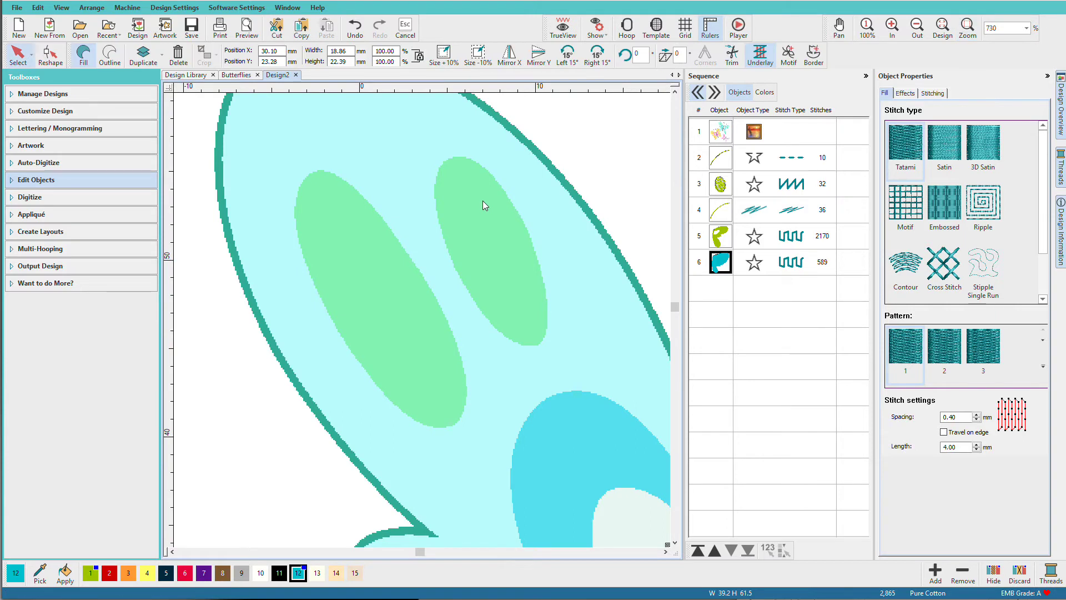
left_click(11, 199)
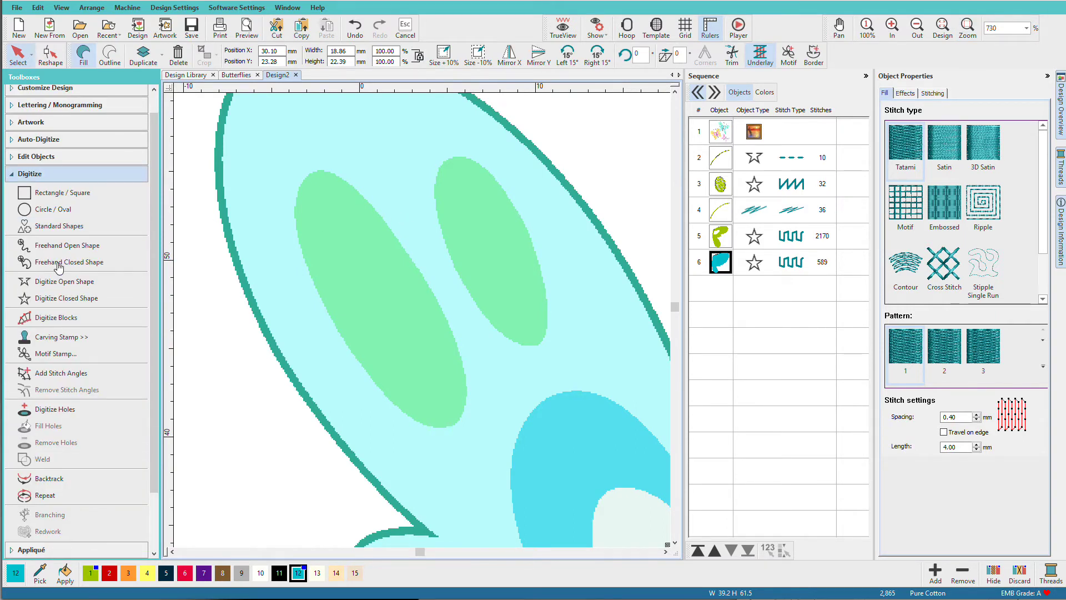
left_click(64, 321)
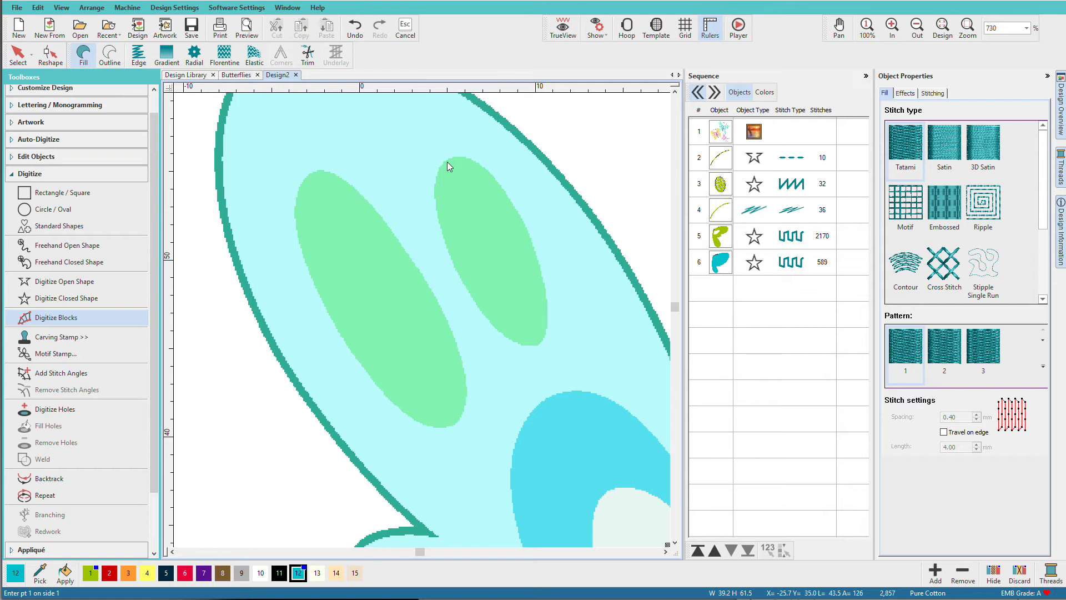
left_click(448, 162)
left_click(455, 158)
left_click(436, 198)
left_click(495, 176)
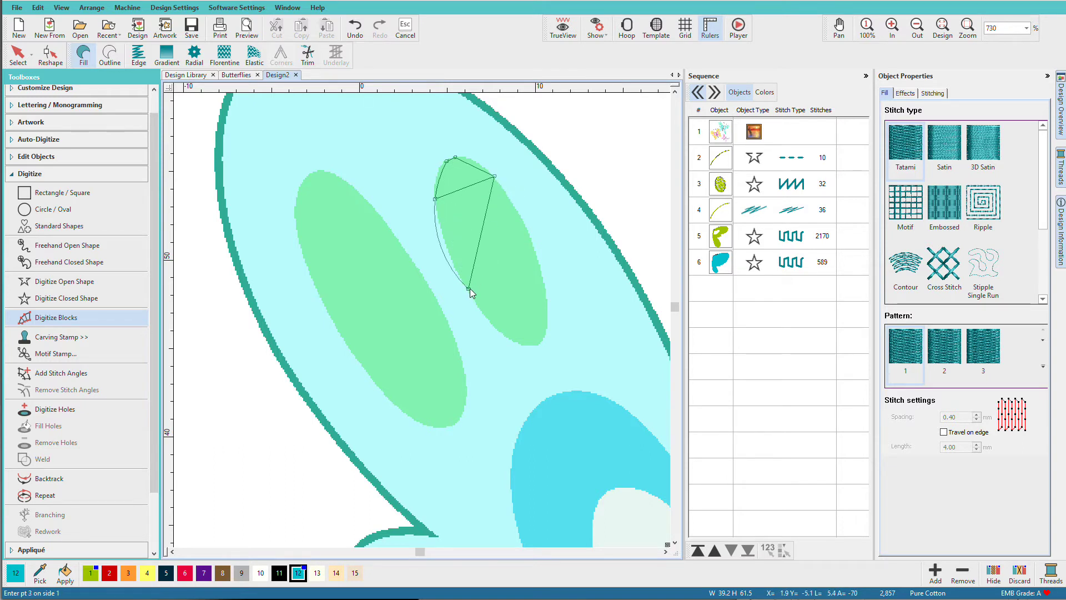
left_click(469, 288)
left_click(541, 264)
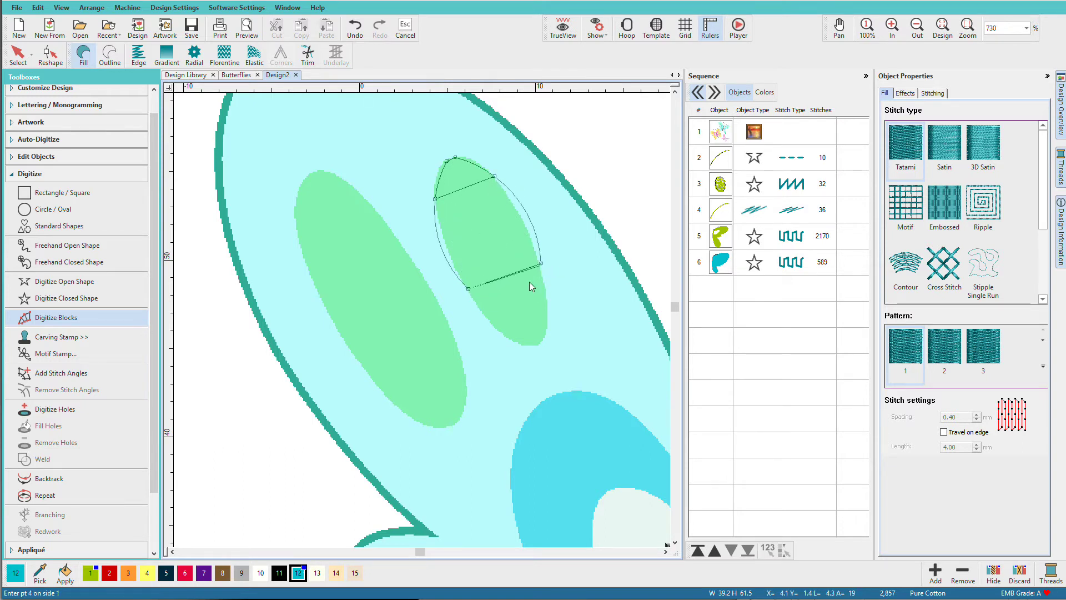
Place the remaining points around the green oval's lower end and complete the block fill, about 6.4 × 10.6 mm.
left_click(514, 338)
left_click(547, 323)
left_click(535, 344)
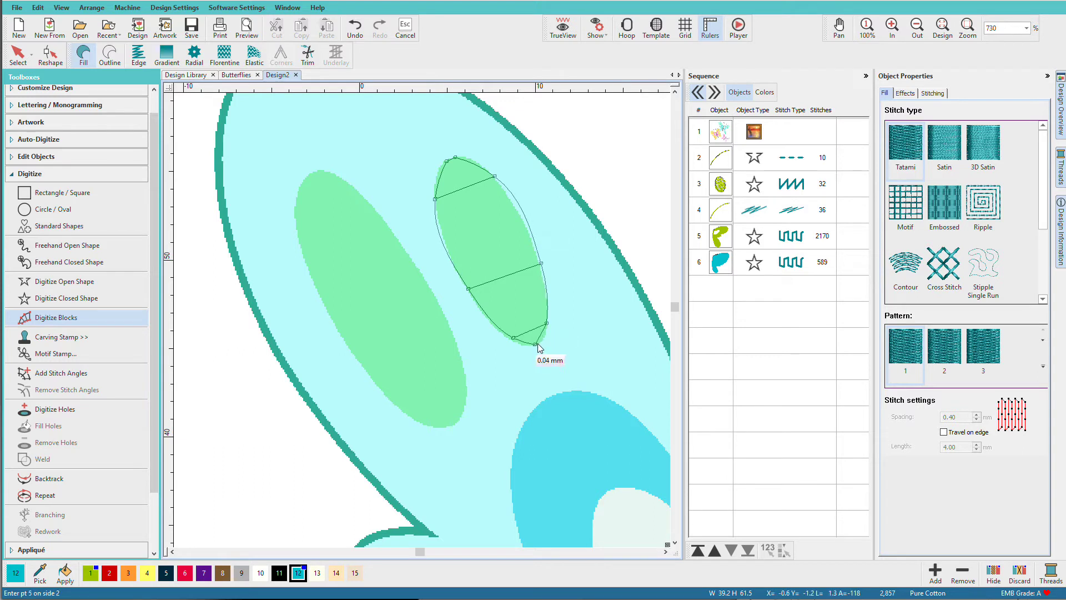
left_click(539, 342)
key("Return")
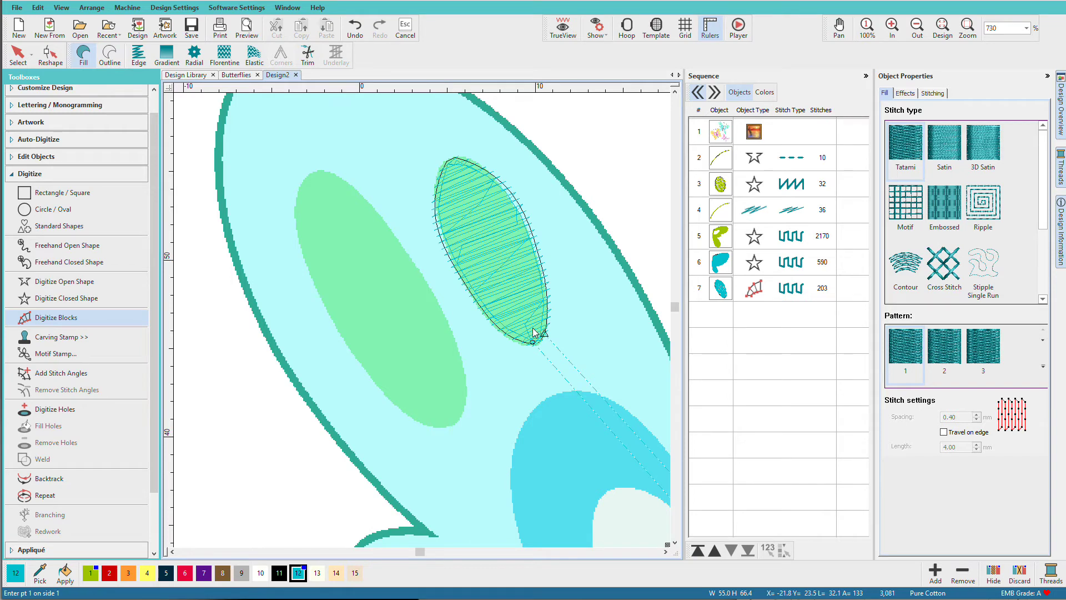
key("Escape")
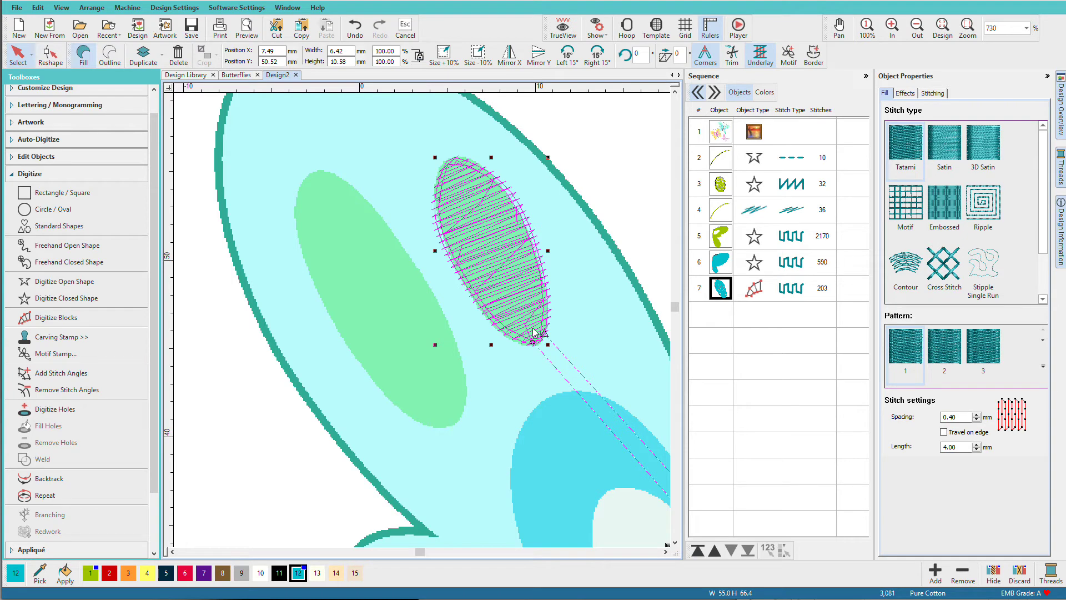
Start a Digitize Blocks object in the empty area beside the design, with Satin as the fill stitch type.
key("0")
left_click_drag(429, 551, 399, 549)
left_click(49, 318)
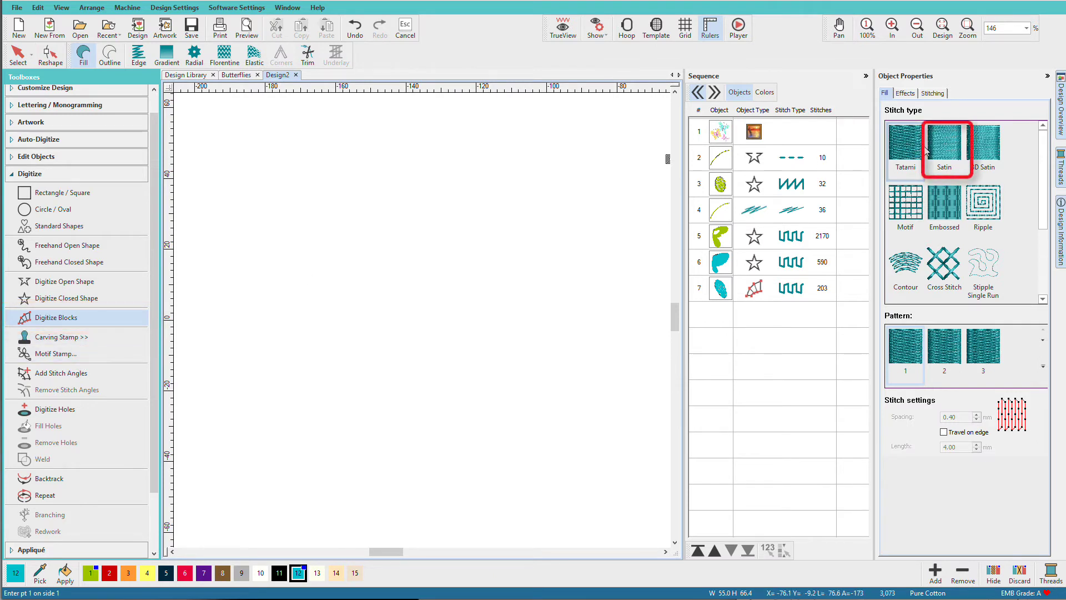
left_click(943, 147)
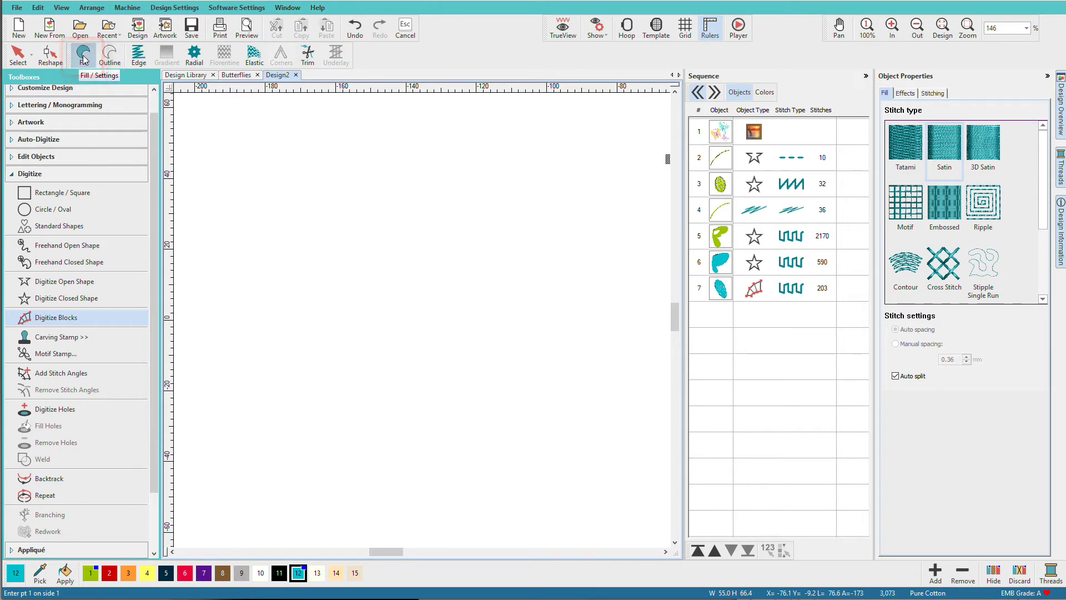
Digitize a zigzag satin block about 34 mm wide from straight corner point pairs in the empty area and show it in TrueView.
left_click(241, 208)
left_click(228, 189)
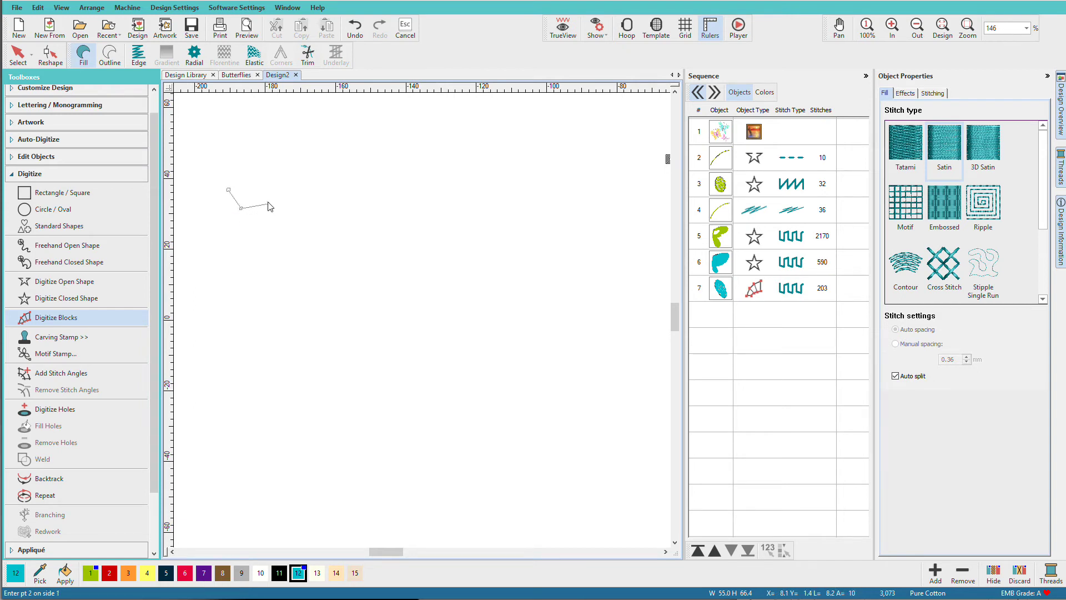
left_click(266, 194)
left_click(266, 150)
left_click(300, 182)
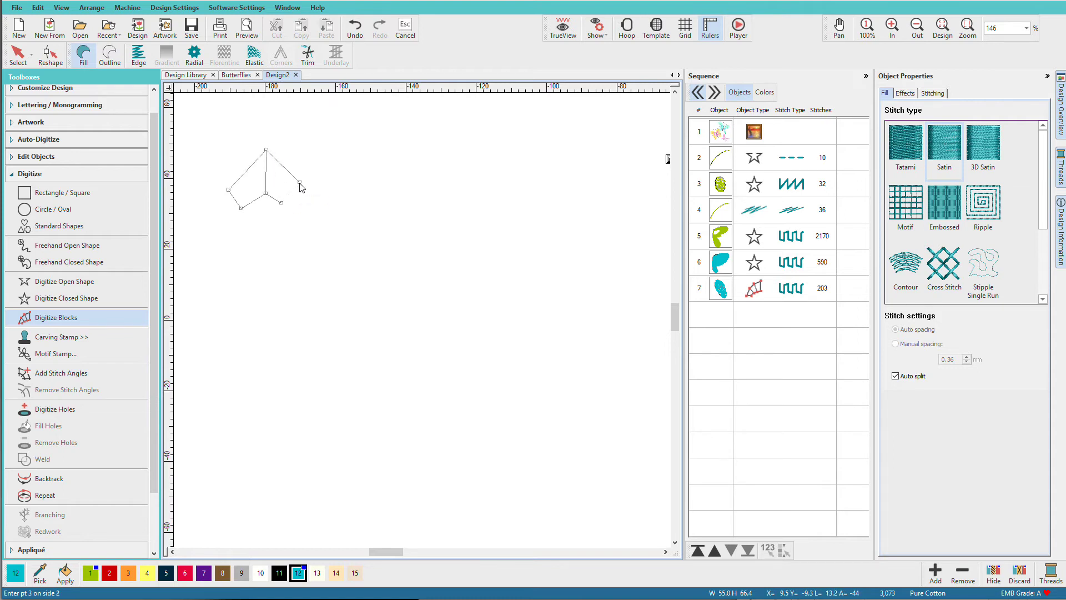
left_click(281, 203)
left_click(325, 221)
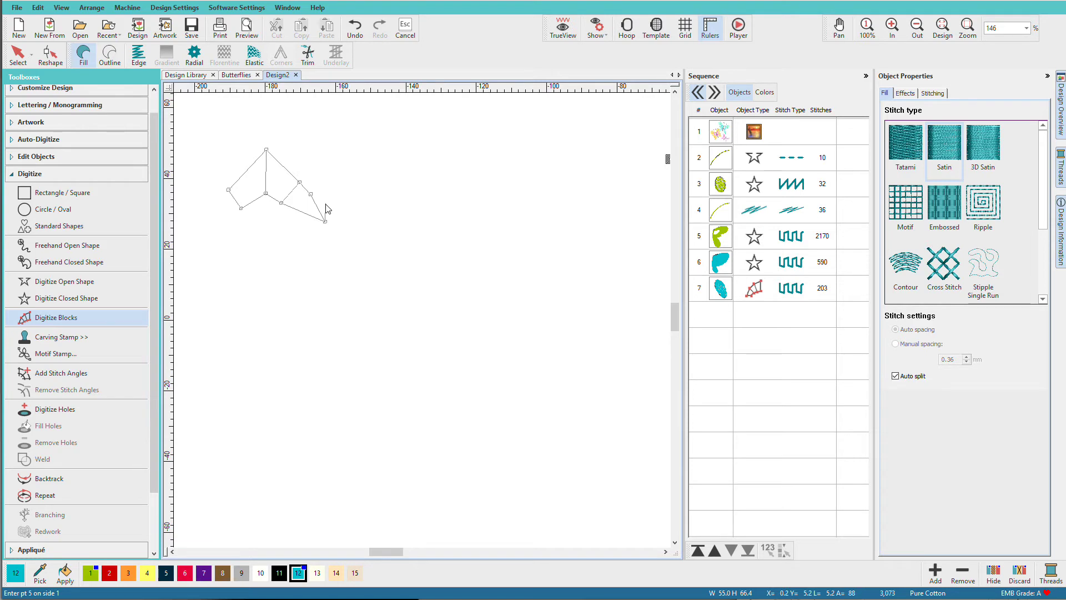
left_click(350, 199)
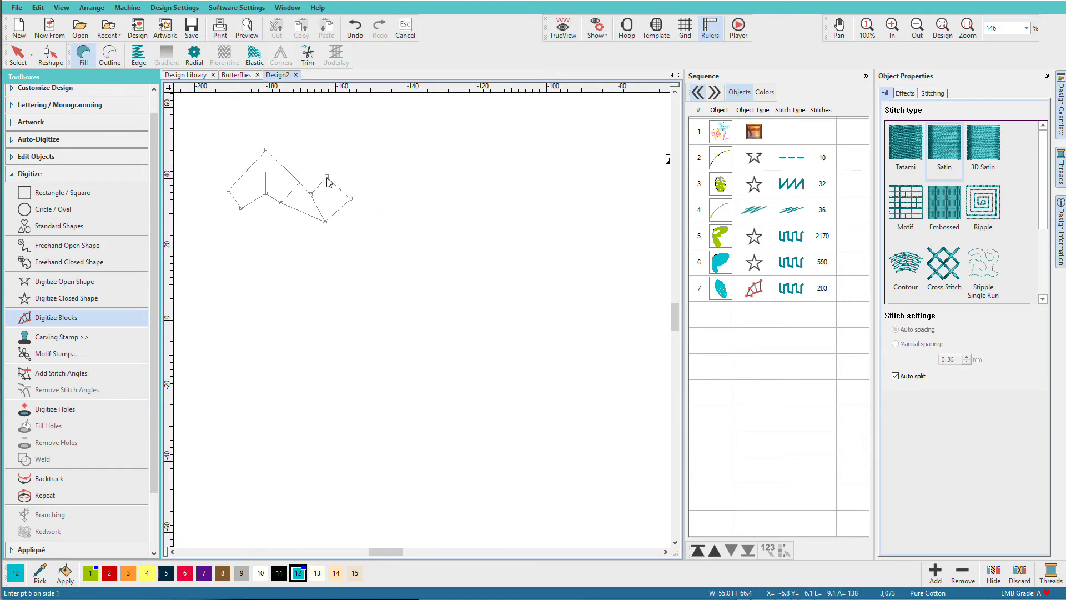
key("BackSpace")
left_click(348, 184)
left_click(339, 149)
key("Return")
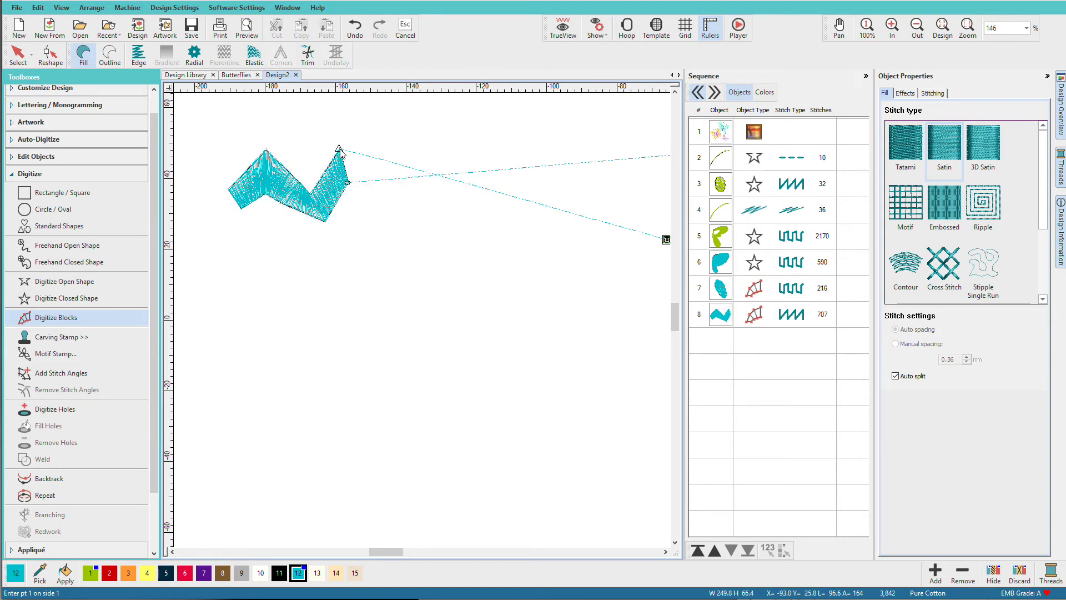
key("t")
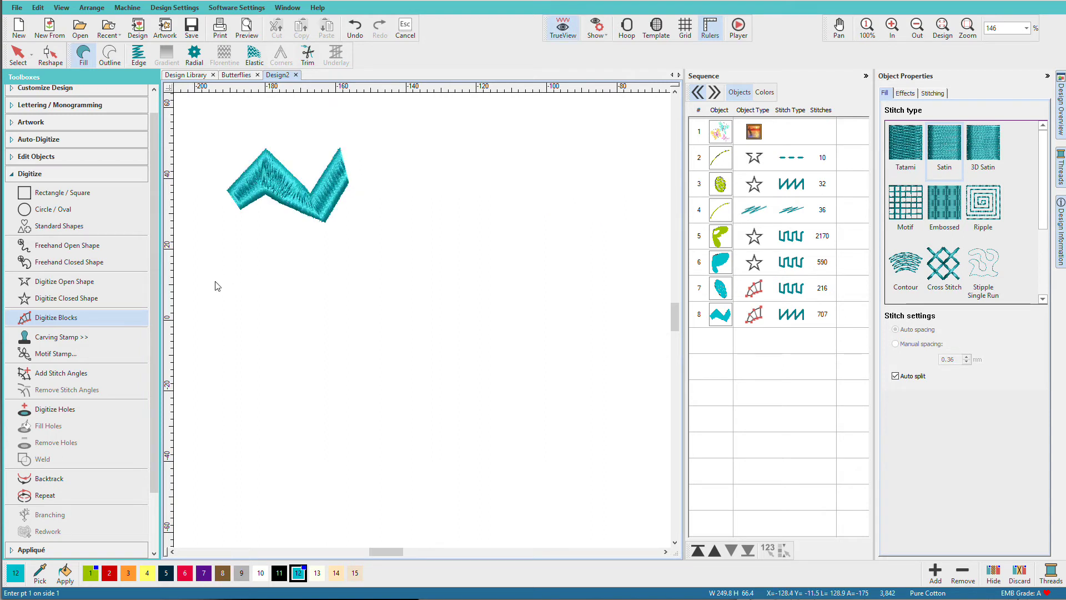
Digitize a wavy satin block about 53 mm long from curve point pairs below the zigzag.
left_click(277, 307)
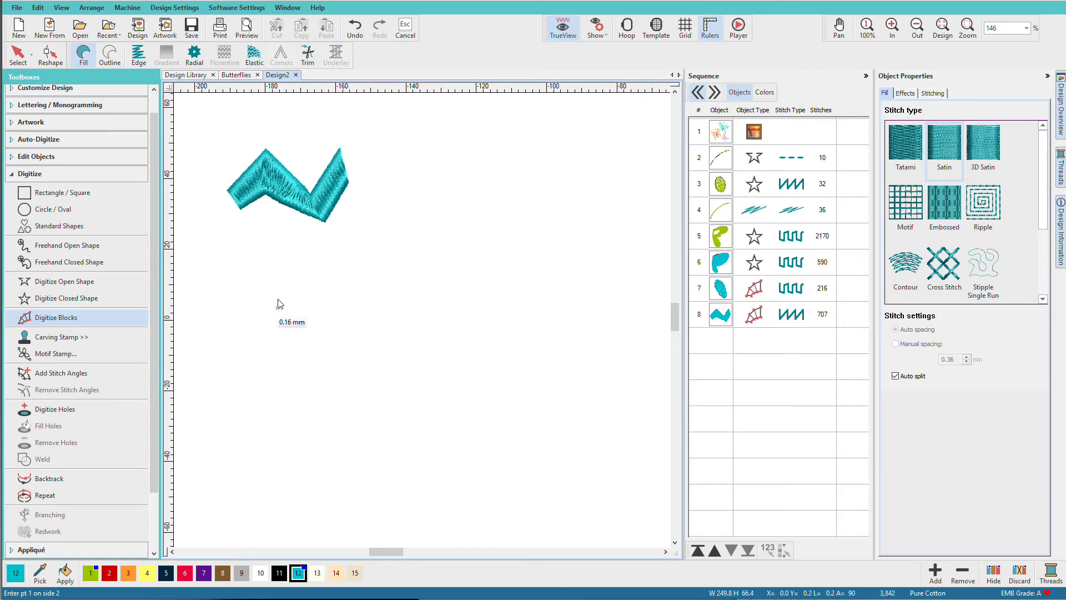
left_click(277, 286)
left_click(321, 287)
left_click(322, 259)
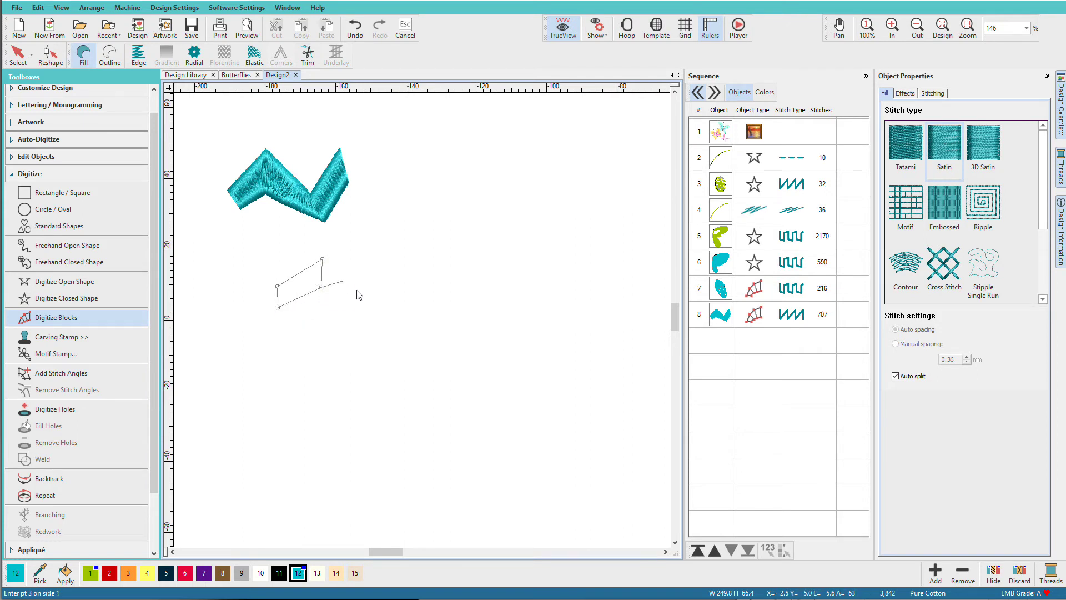
left_click(370, 305)
left_click(369, 282)
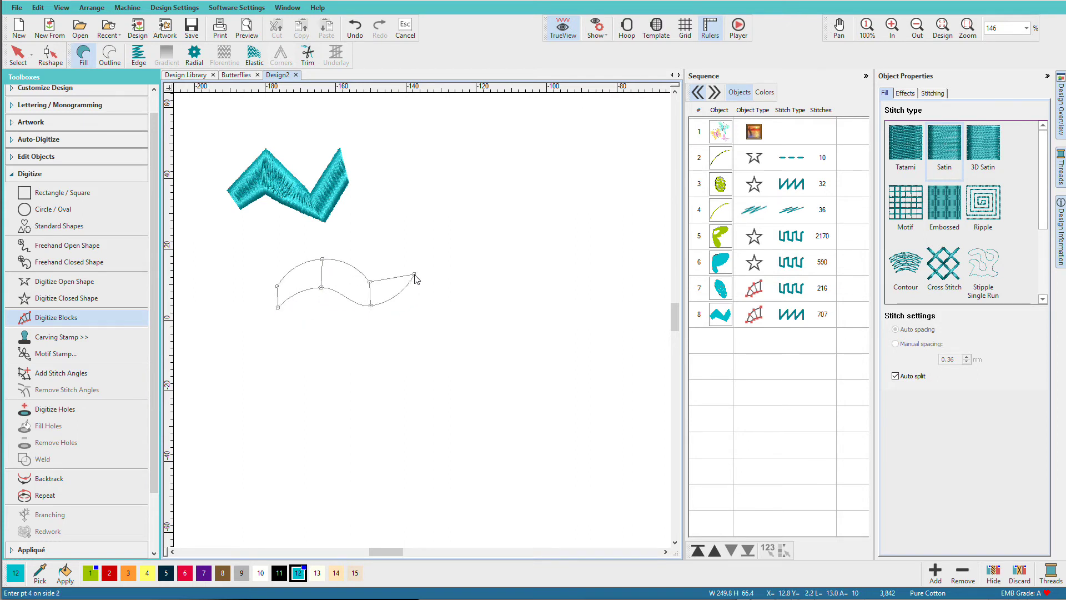
left_click(415, 249)
left_click(415, 274)
left_click(464, 289)
left_click(463, 257)
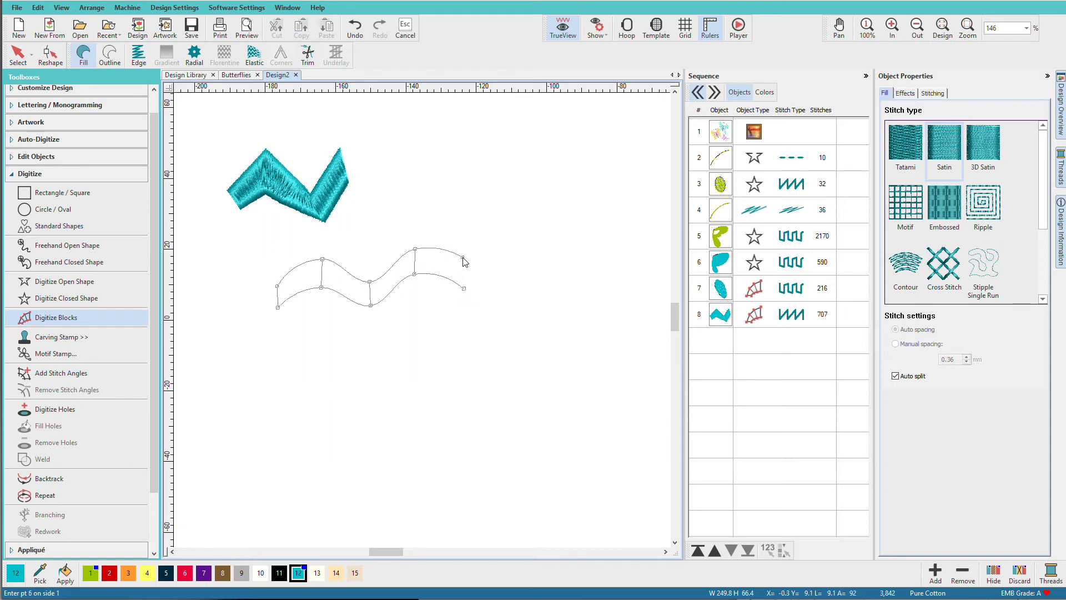
key("Return")
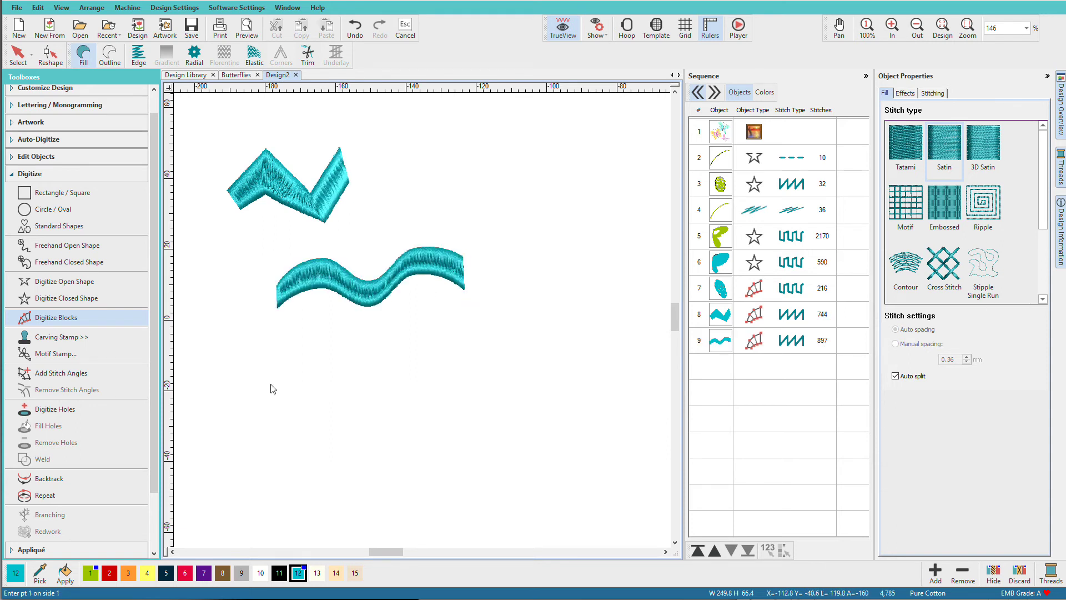
Digitize a double-arch satin block about 53 mm long below the wave, with a sharp corner pair between its curves.
left_click(270, 383)
left_click(270, 362)
left_click(322, 362)
left_click(322, 333)
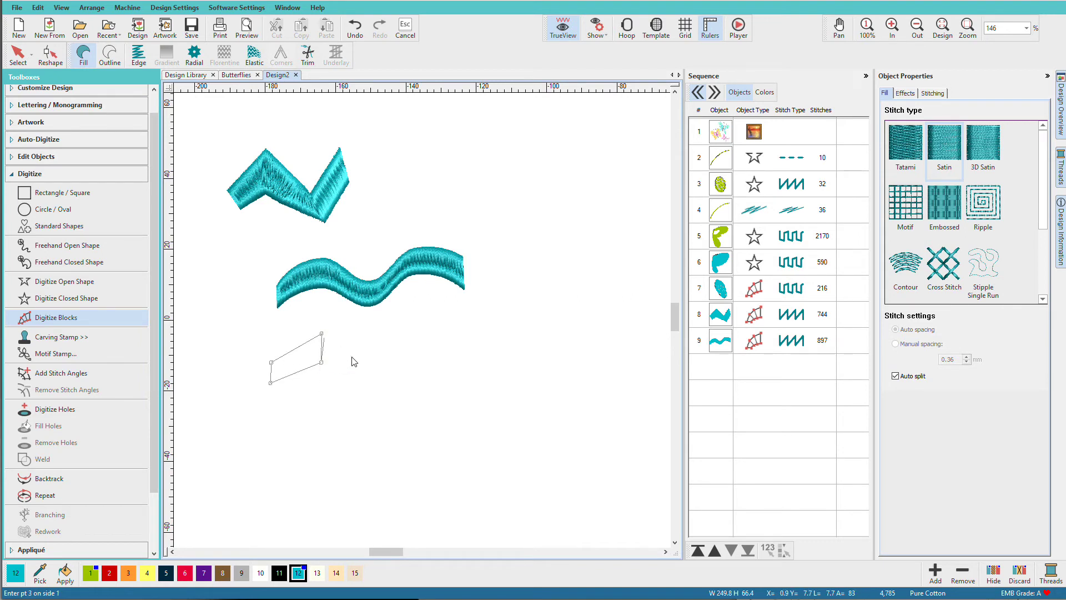
left_click(362, 379)
left_click(362, 358)
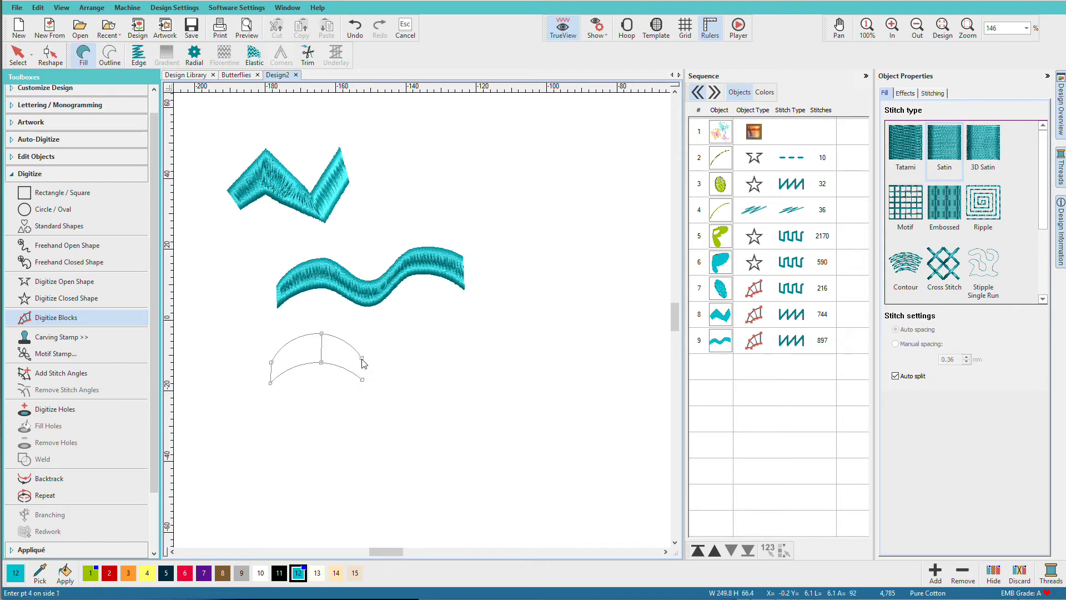
left_click(418, 357)
left_click(418, 333)
left_click(456, 376)
left_click(453, 352)
key("Return")
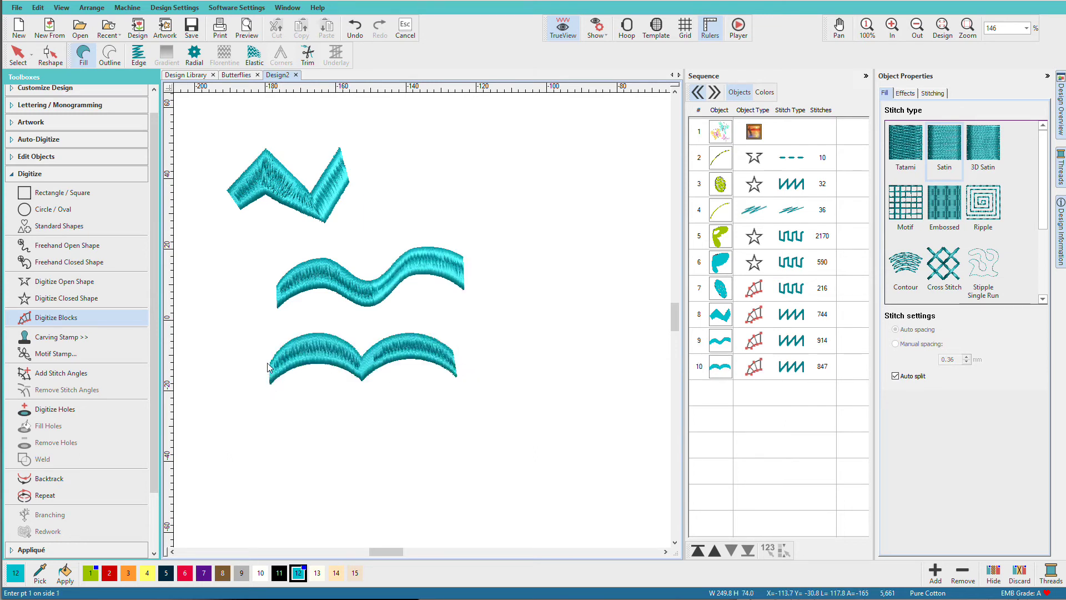
Digitize a satin block about 50 mm long beneath the others, with two arches along its upper side and straight segments along its lower side.
left_click(286, 472)
left_click(286, 457)
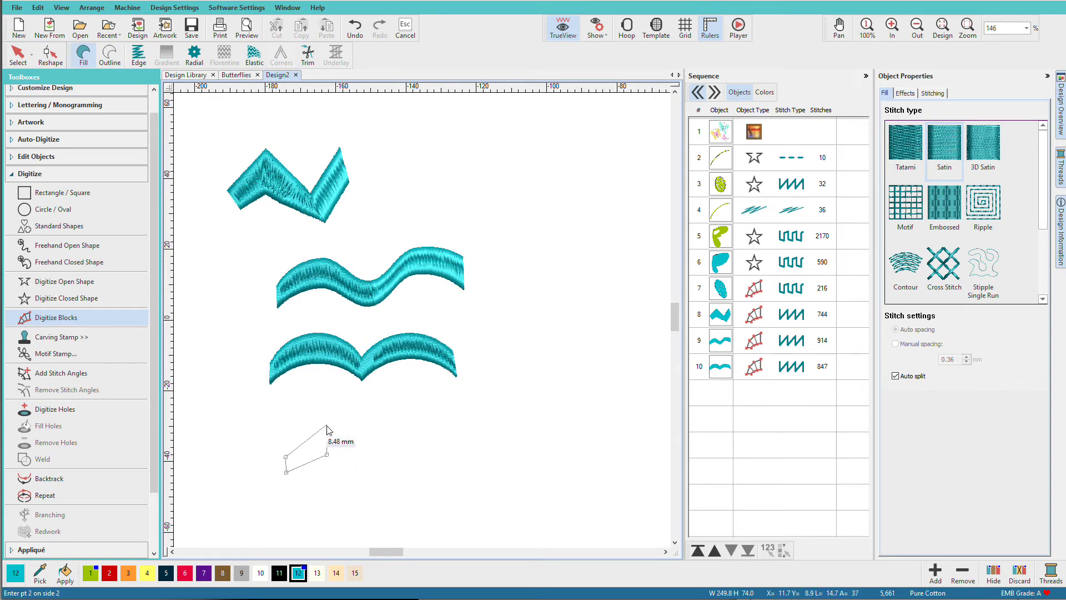
left_click(326, 419)
left_click(327, 454)
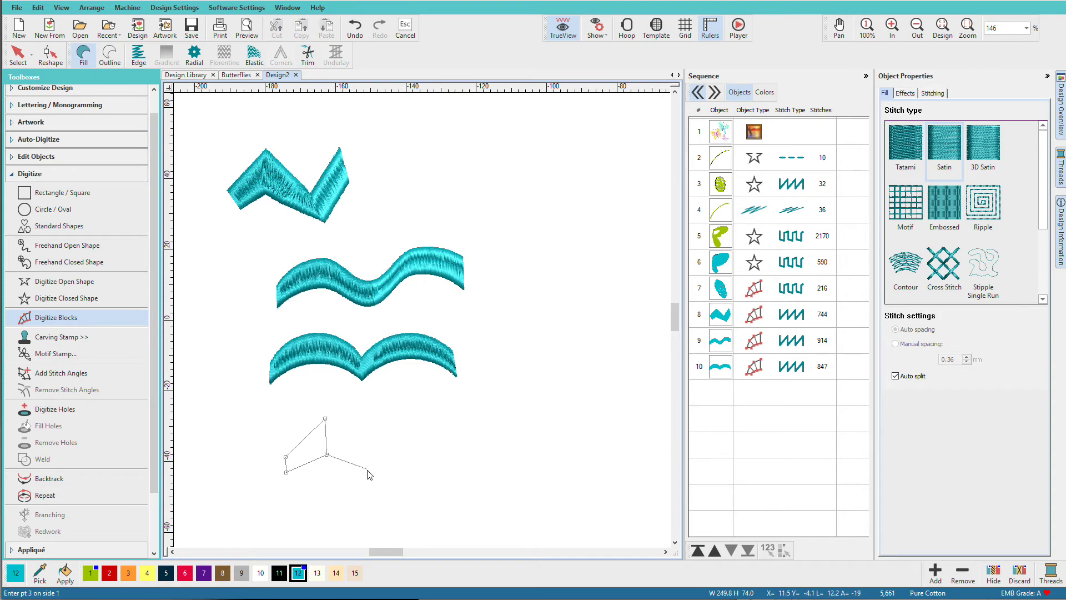
left_click(367, 449)
left_click(367, 468)
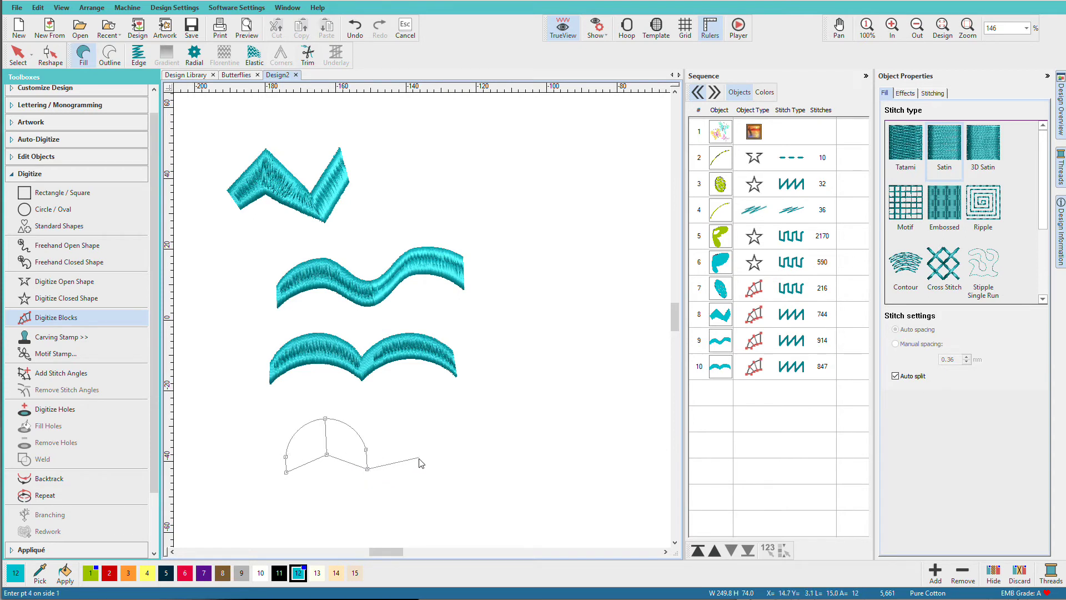
left_click(417, 417)
left_click(419, 456)
left_click(459, 449)
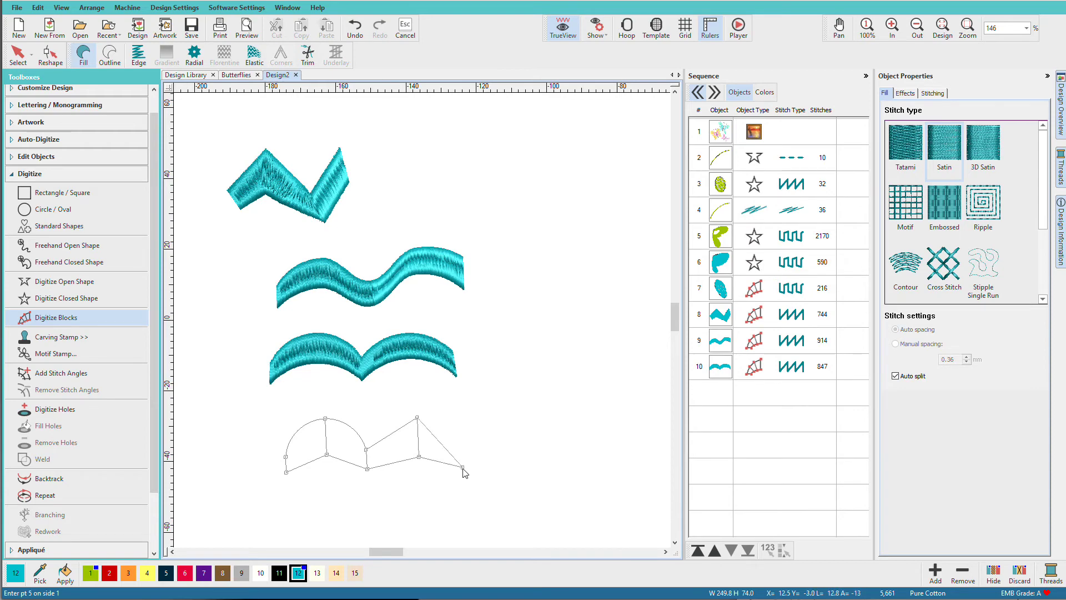
left_click(462, 467)
key("Return")
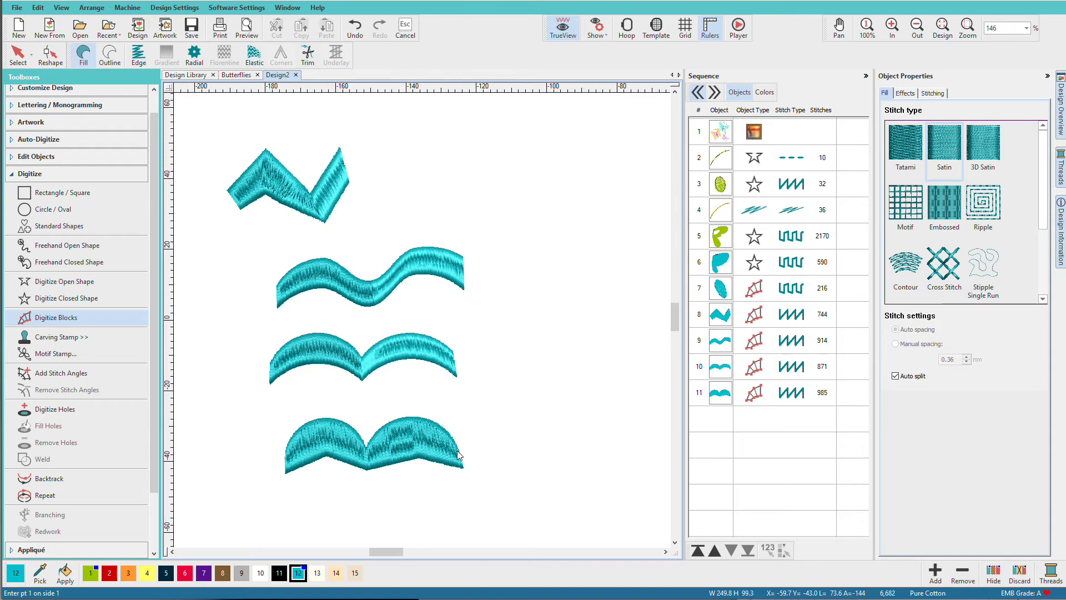
Delete the four sample satin blocks from the empty area.
key("Escape")
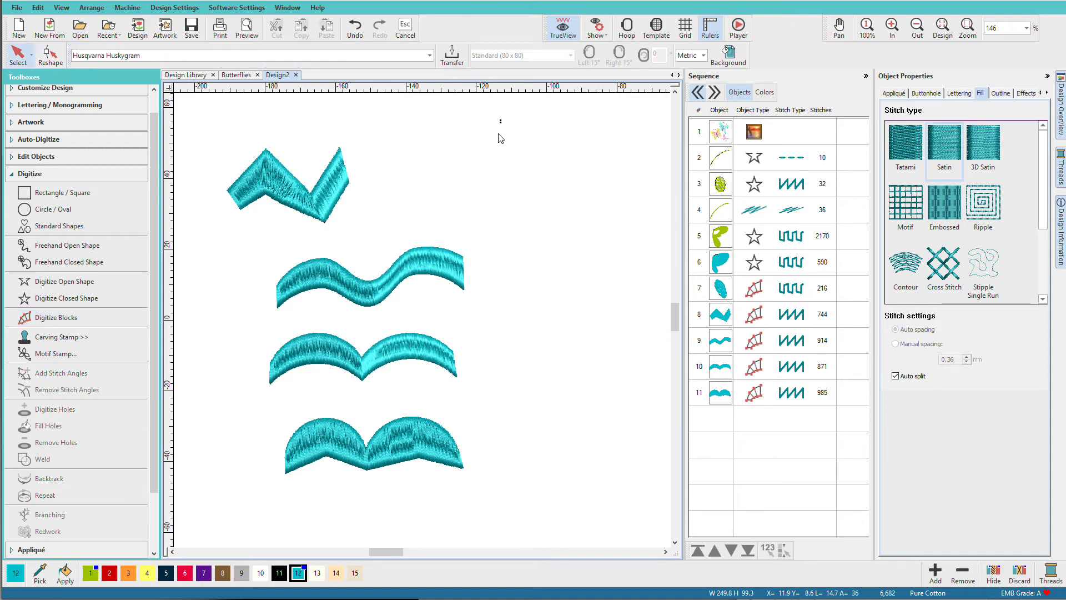
left_click_drag(501, 133, 214, 500)
key("Delete")
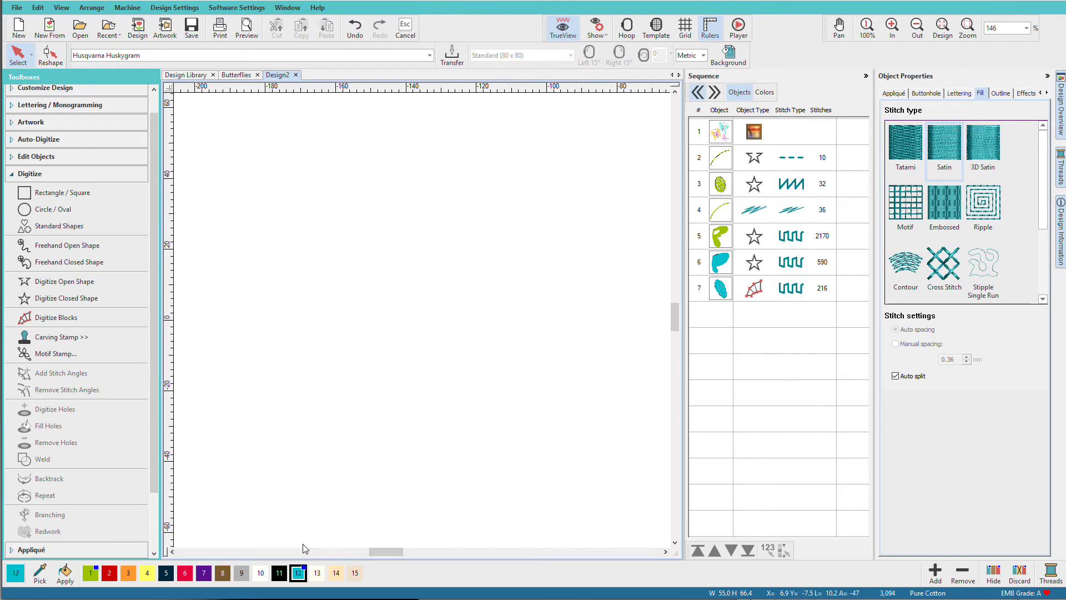
Change the fill of the oval block on the upper left wing to Satin.
scroll(305, 548, "right", 5)
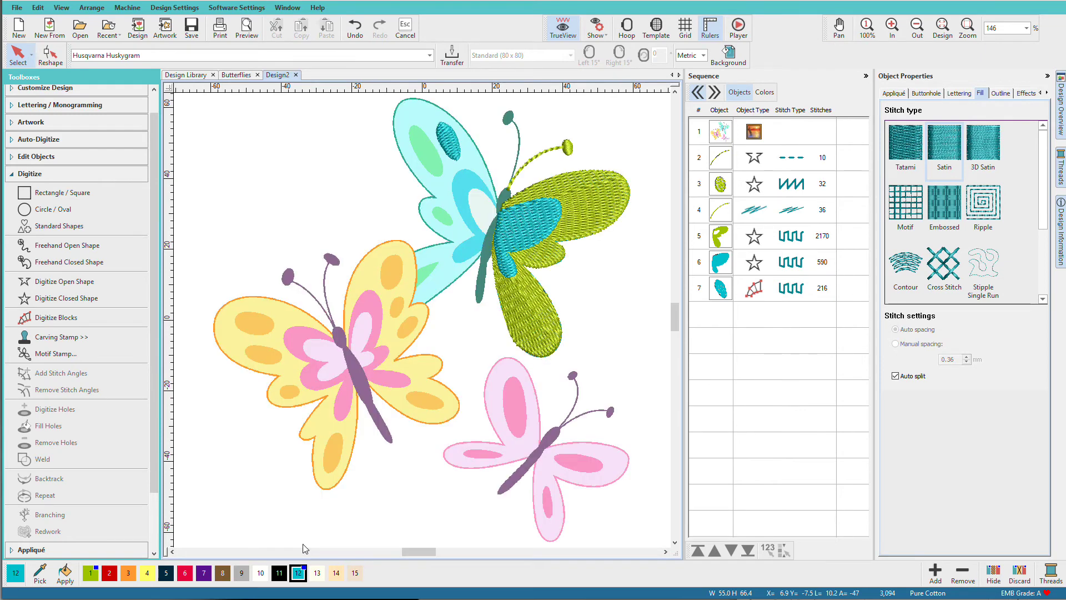
left_click(454, 148)
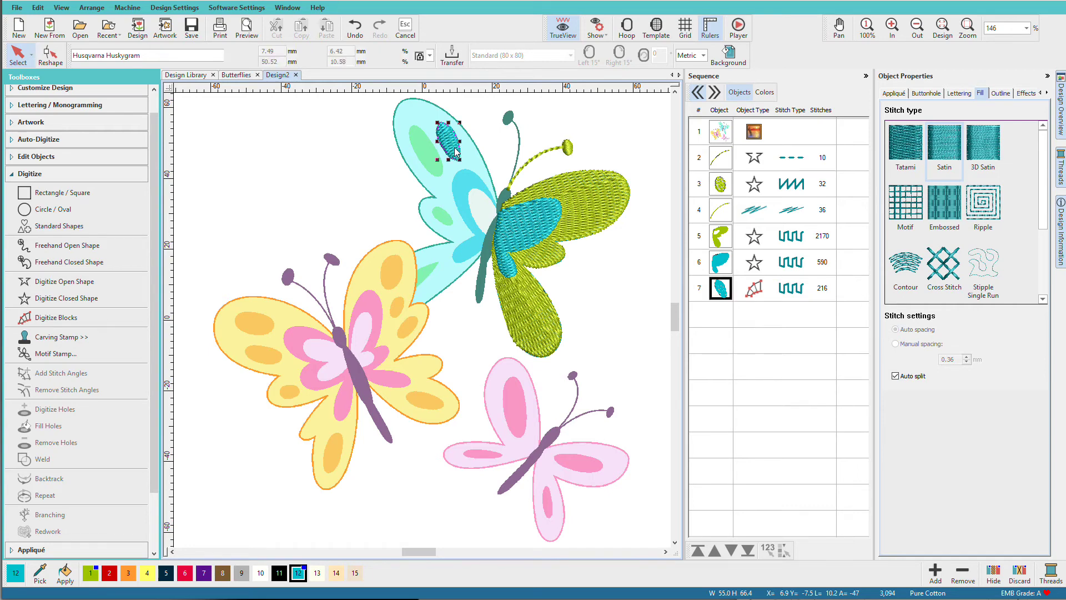
left_click(944, 147)
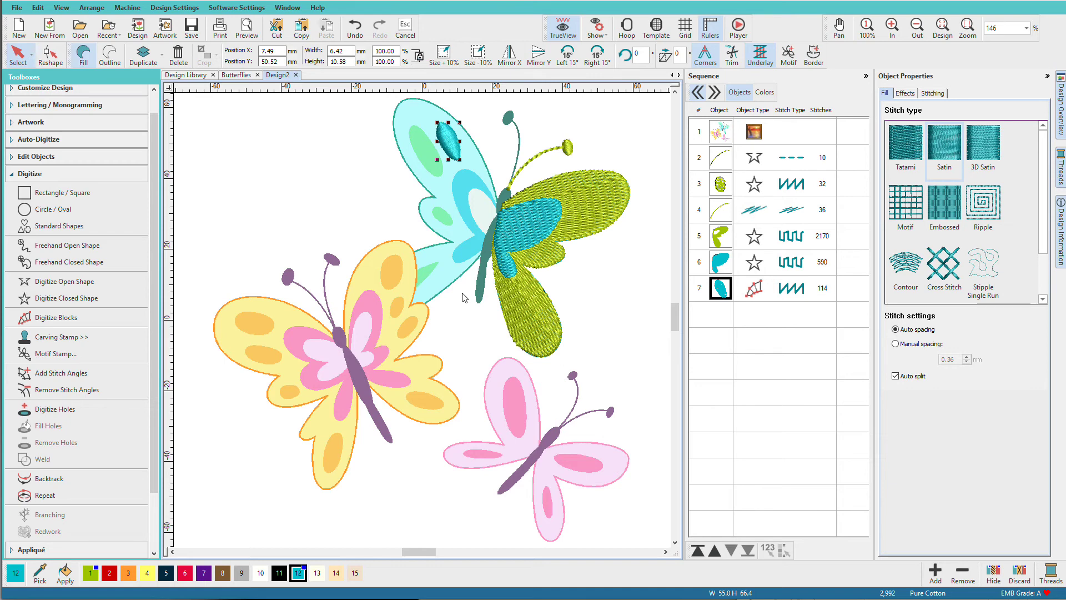
Begin a satin Digitize Blocks object on the upper butterfly's body, placing paired points from the head to mid-body.
key("z")
left_click_drag(461, 170, 547, 312)
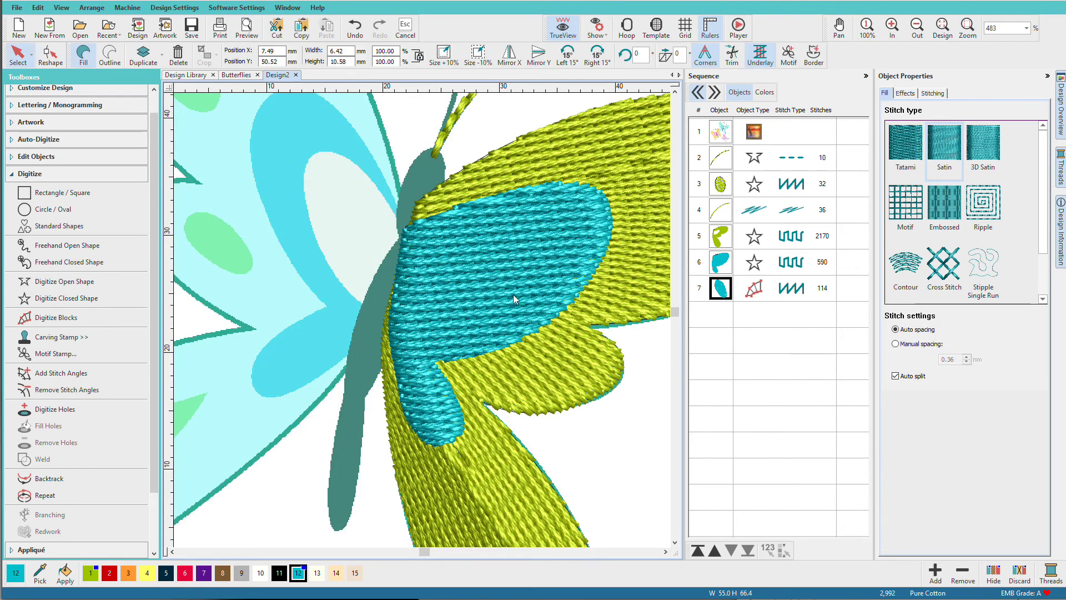
key("t")
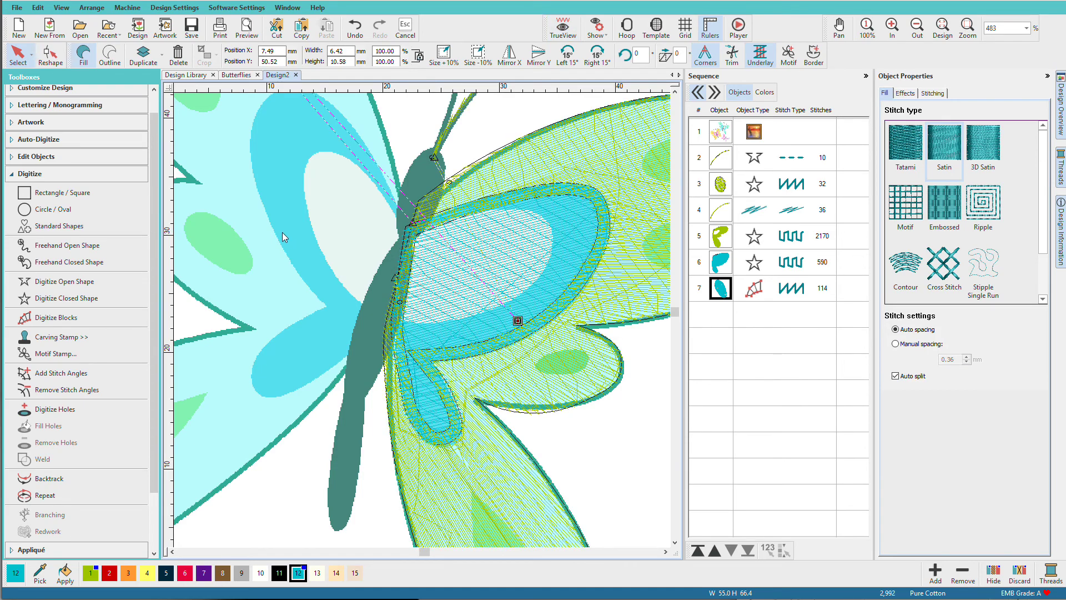
left_click(64, 318)
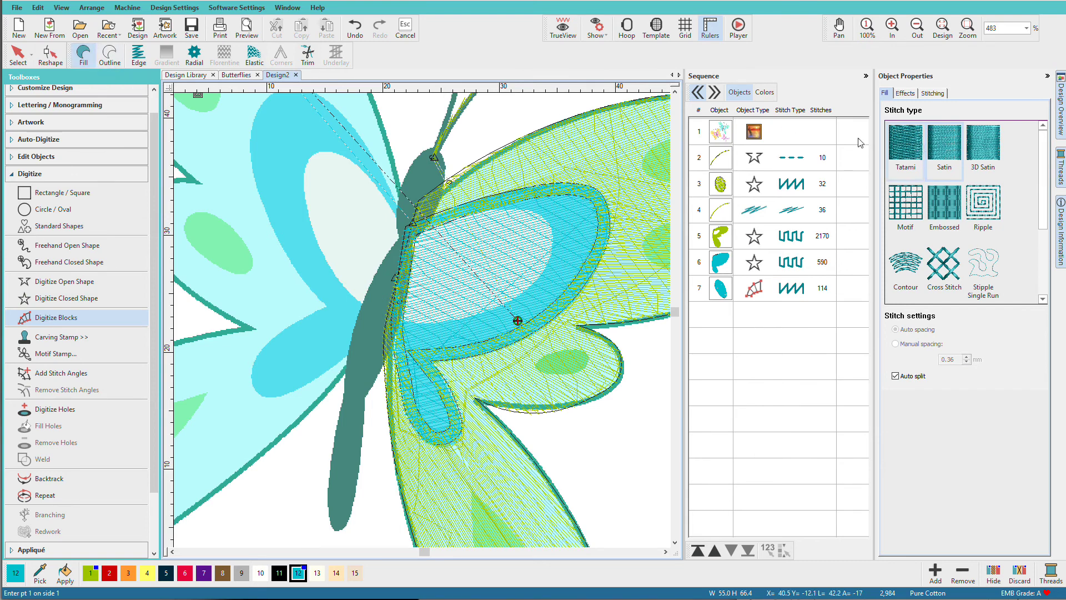
left_click(433, 147)
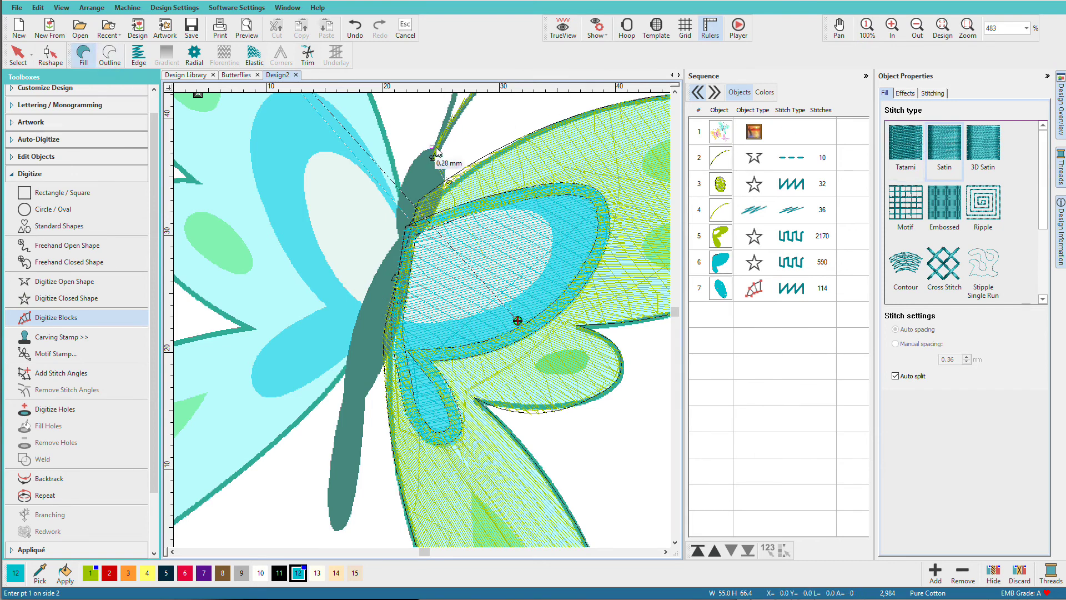
left_click(410, 167)
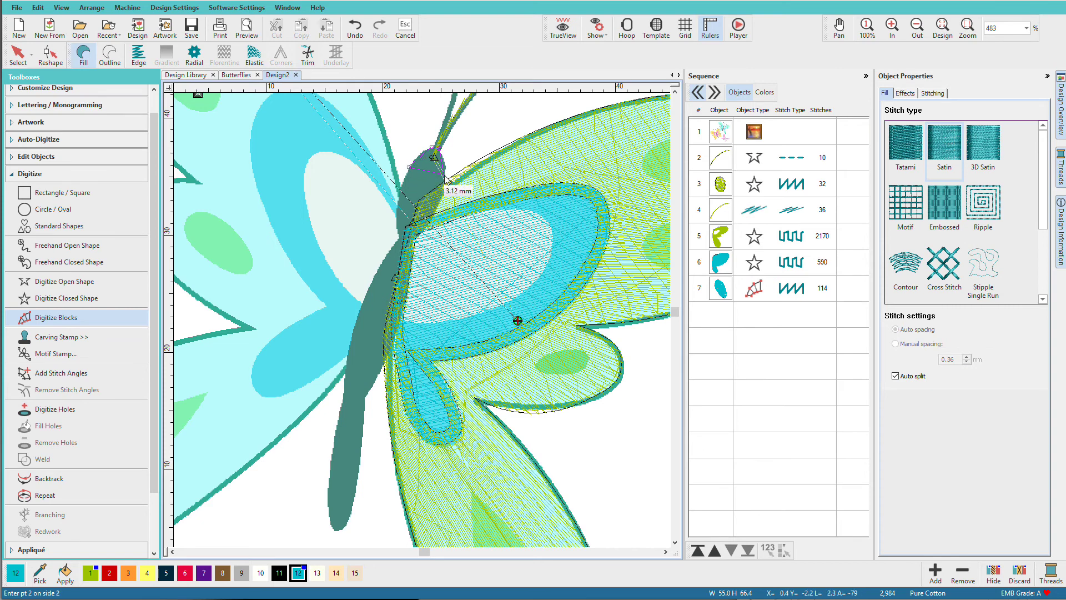
left_click(395, 206)
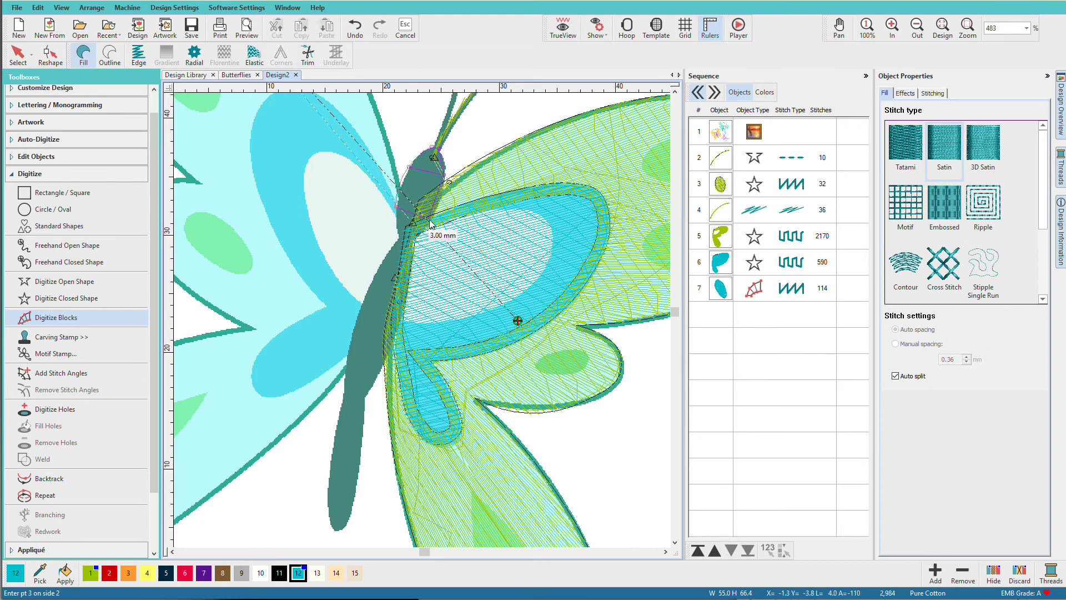
left_click(400, 237)
left_click(363, 301)
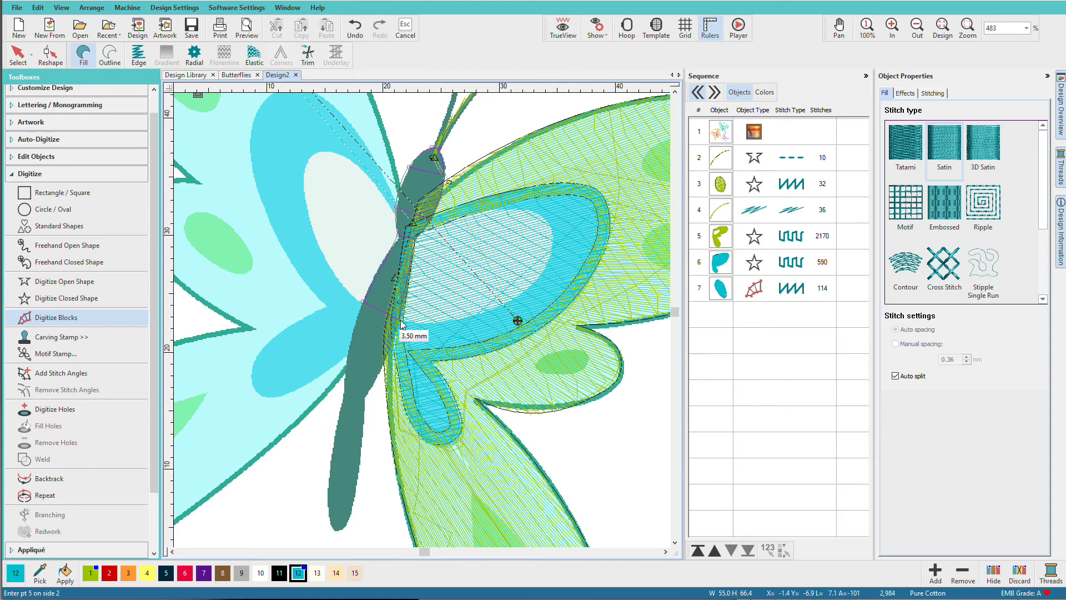
Place the remaining paired points down to the body's tail tip, complete the satin block and show it in TrueView.
left_click(345, 391)
left_click(364, 395)
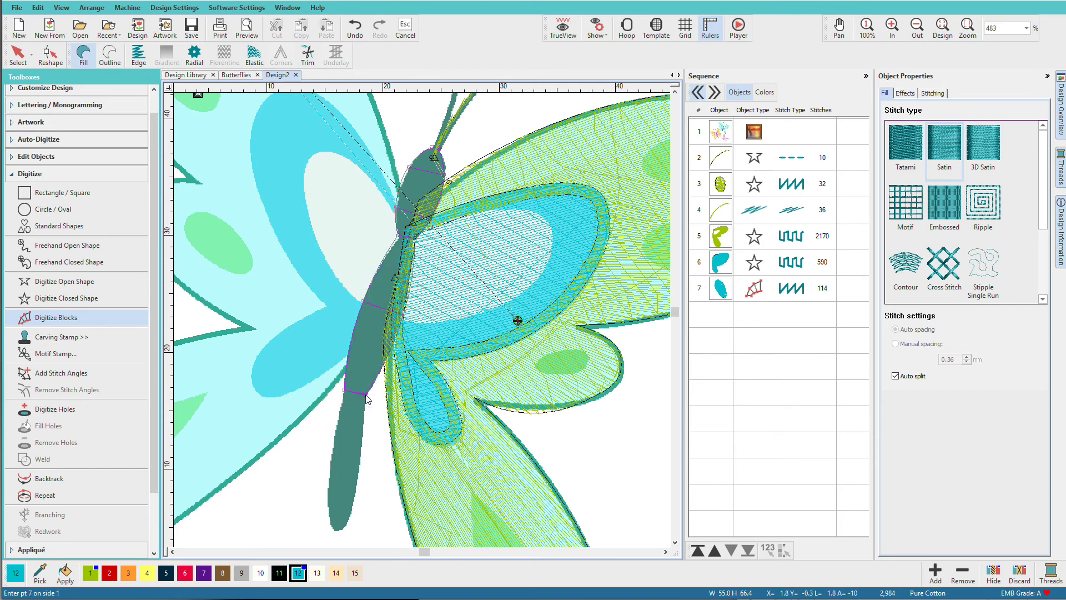
left_click(332, 451)
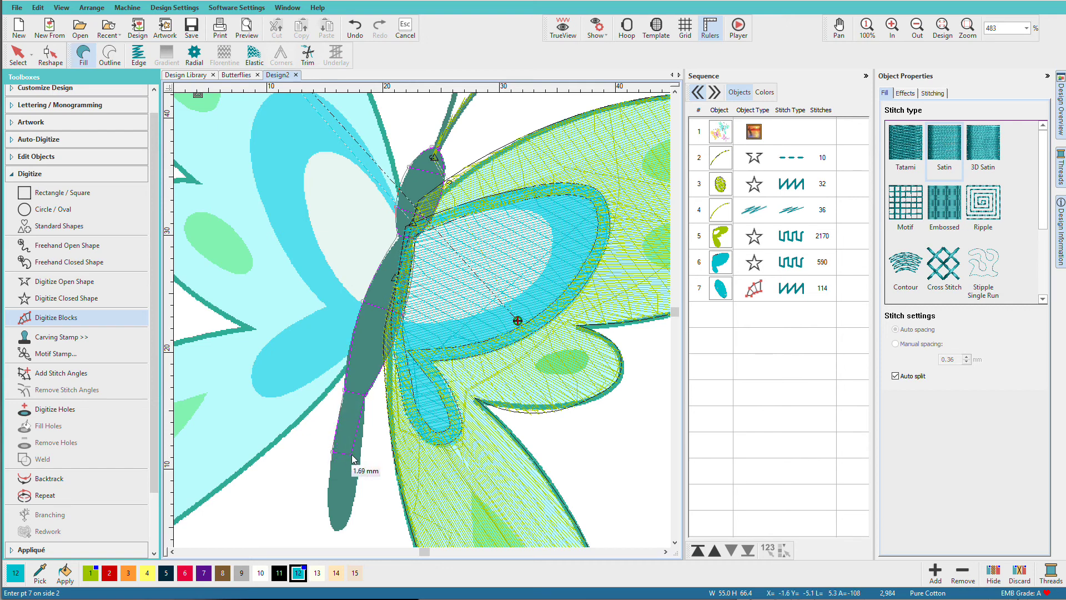
left_click(328, 513)
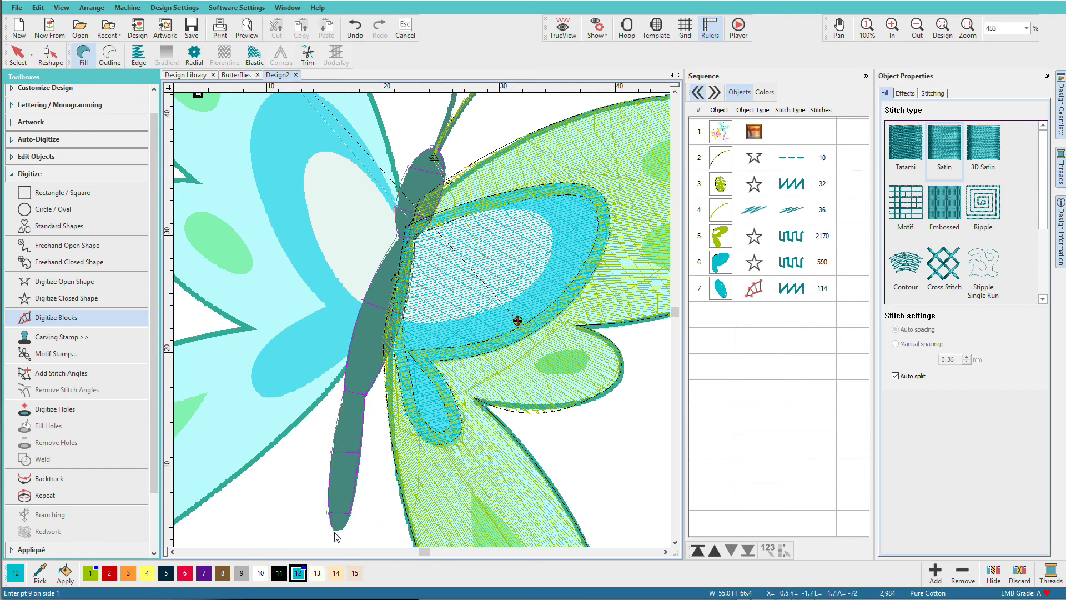
left_click(341, 533)
key("Return")
key("t")
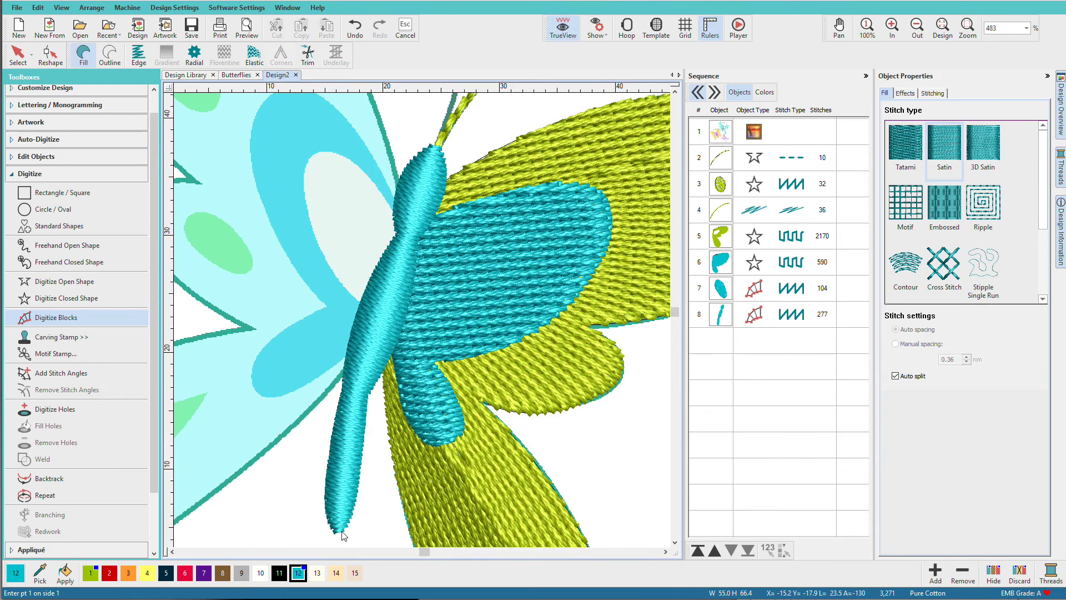
Switch to the Butterflies design and display the whole finished embroidery.
key("0")
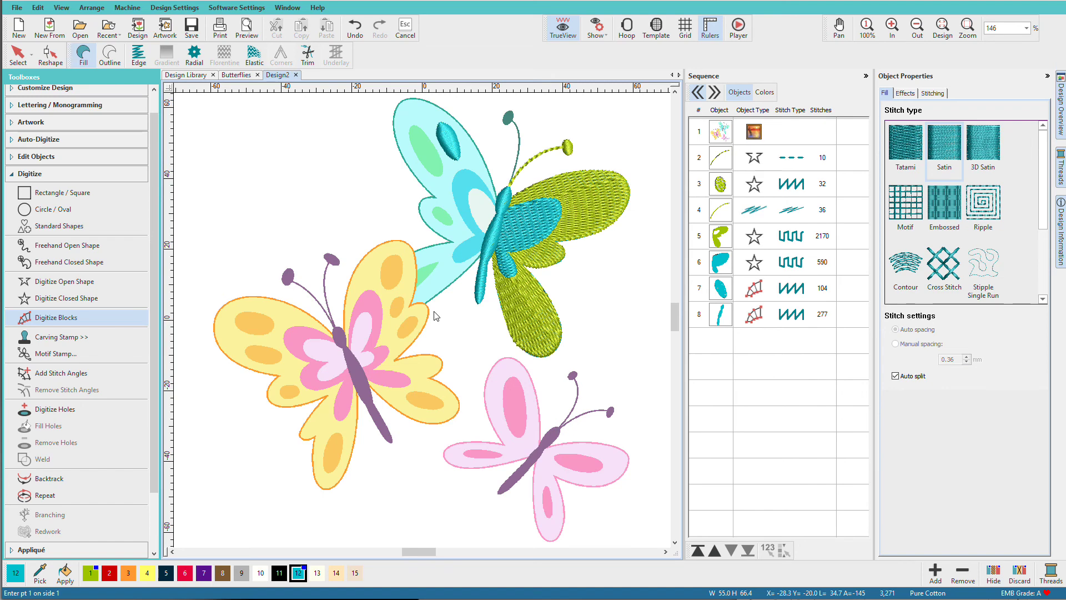
left_click(237, 75)
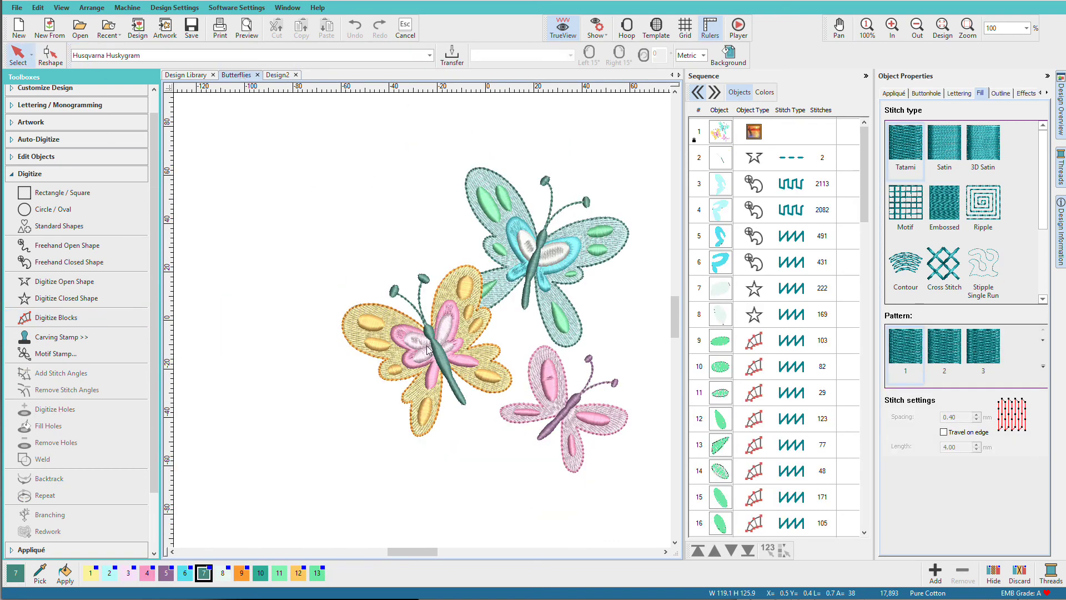
key("ctrl+0")
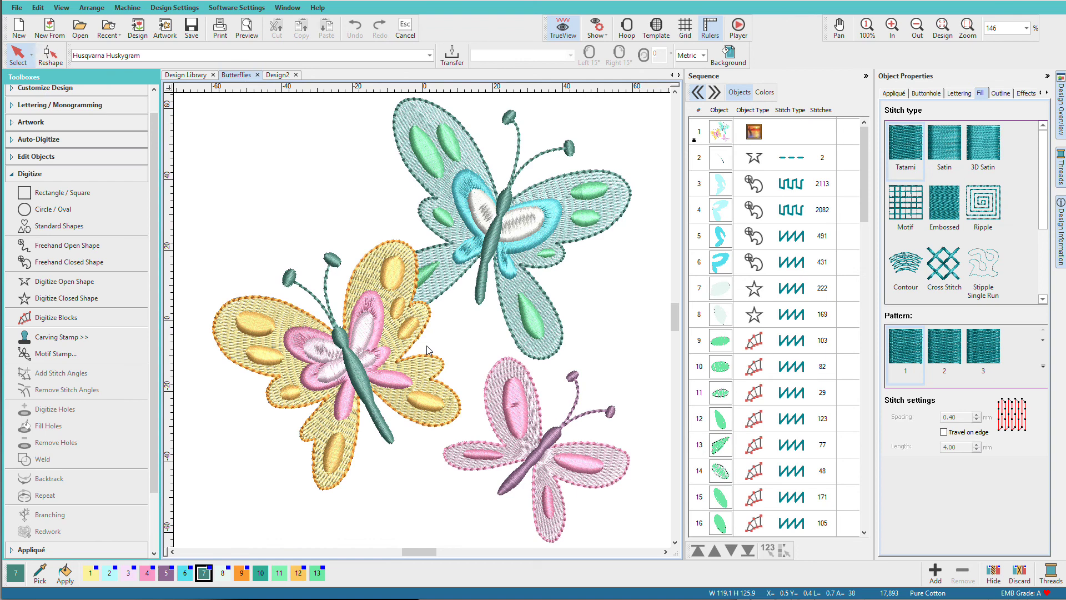